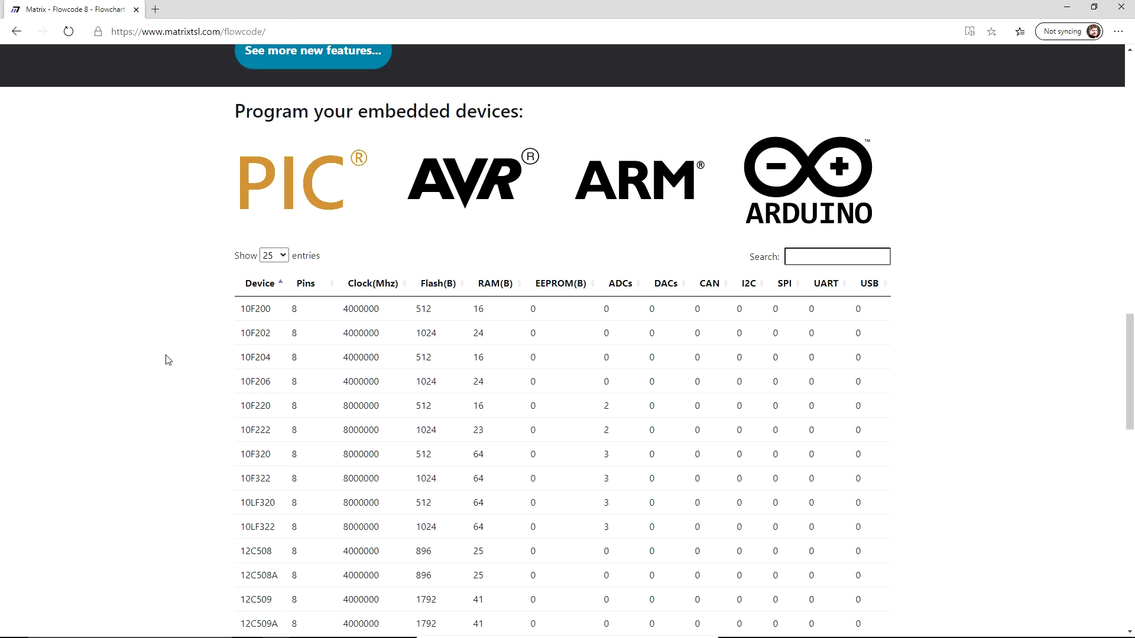
Open the download page for the free version of Flowcode
{"action": "scroll", "coordinate": [168, 360], "scroll_direction": "down", "scroll_amount": 7}
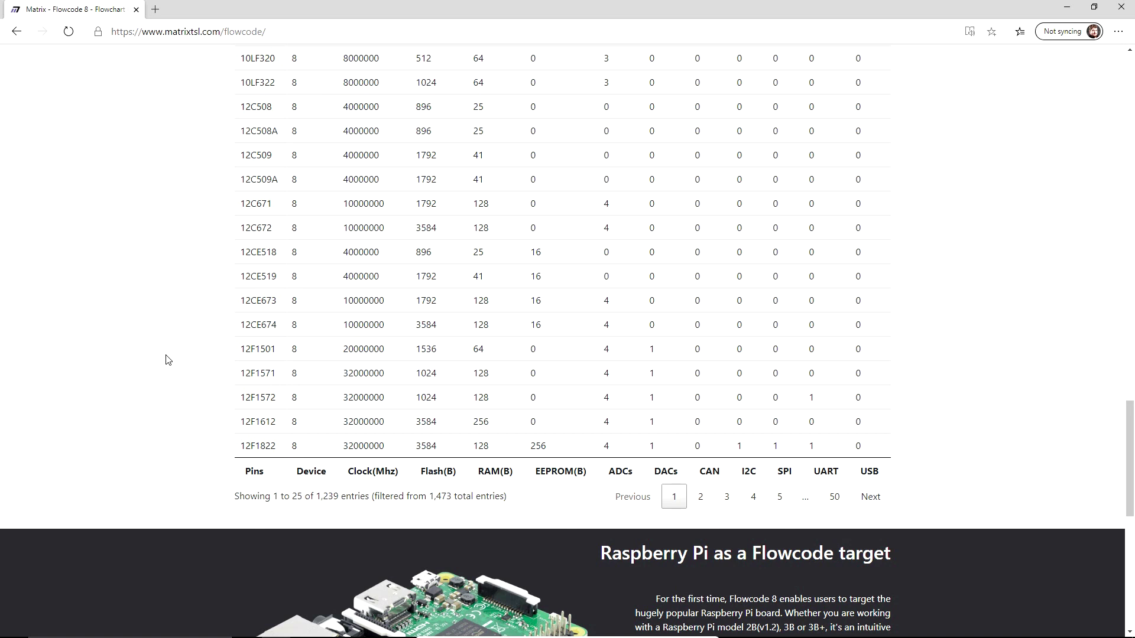
{"action": "scroll", "coordinate": [168, 360], "scroll_direction": "down", "scroll_amount": 9}
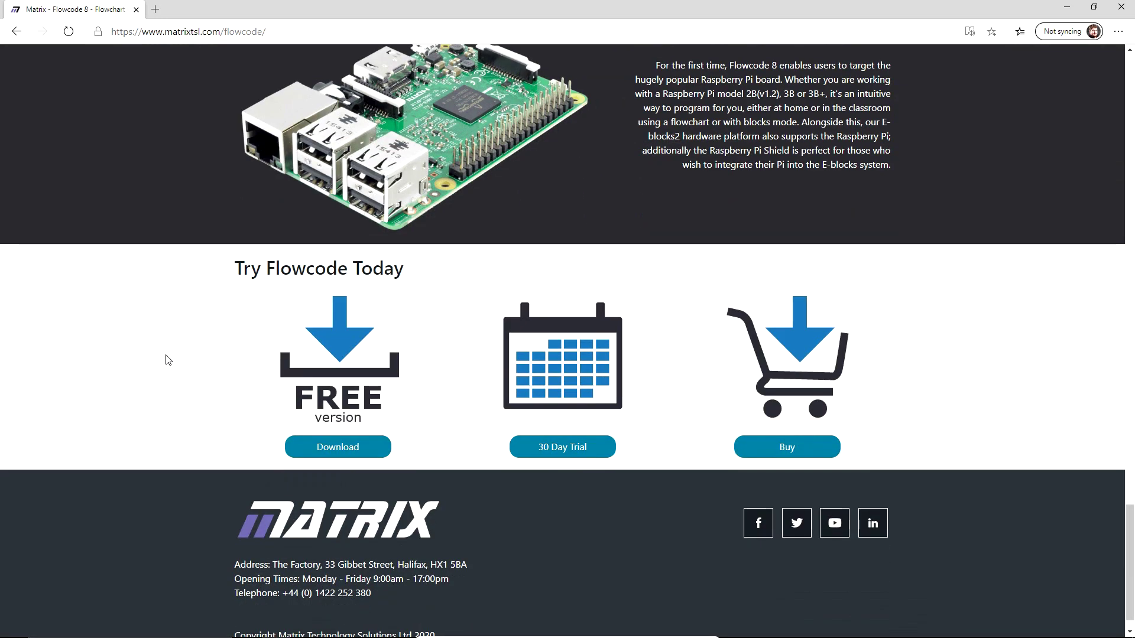
{"action": "left_click", "coordinate": [341, 454]}
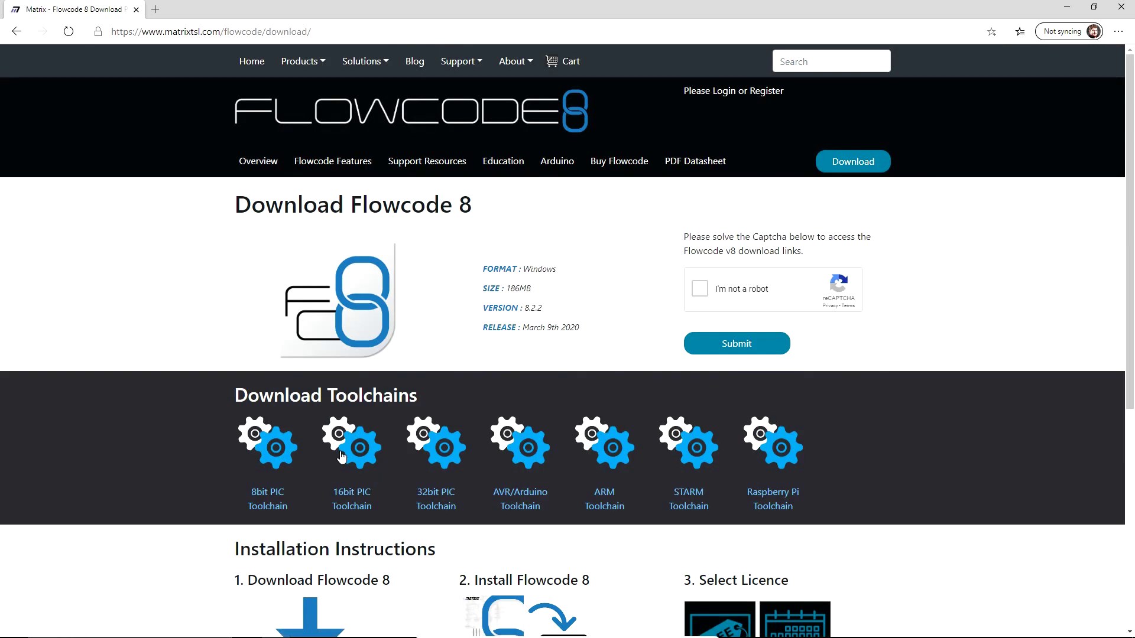
Solve the captcha by selecting all images with mountains or hills, and submit it to access the Flowcode download links
{"action": "left_click", "coordinate": [700, 291]}
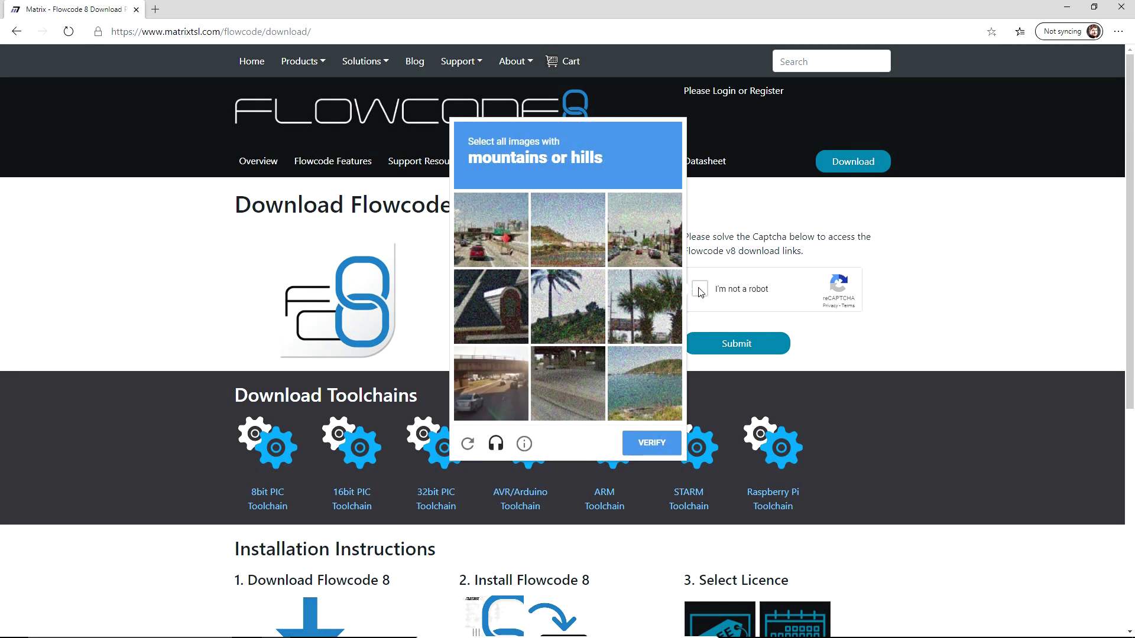
{"action": "left_click", "coordinate": [646, 378]}
{"action": "left_click", "coordinate": [570, 235]}
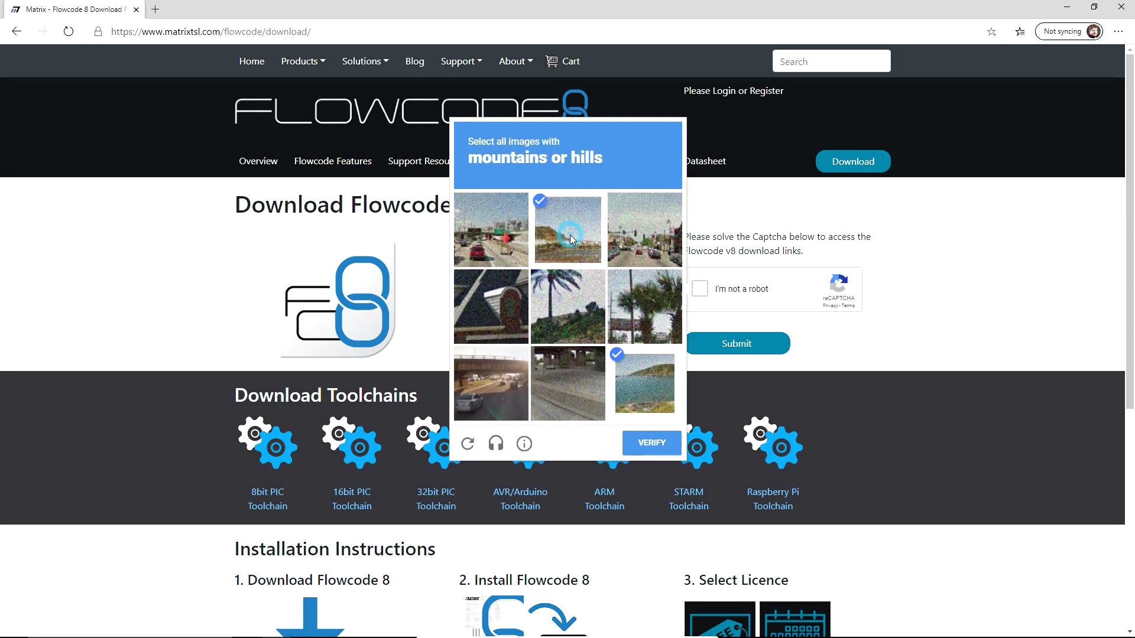
{"action": "left_click", "coordinate": [562, 306]}
{"action": "left_click", "coordinate": [661, 453]}
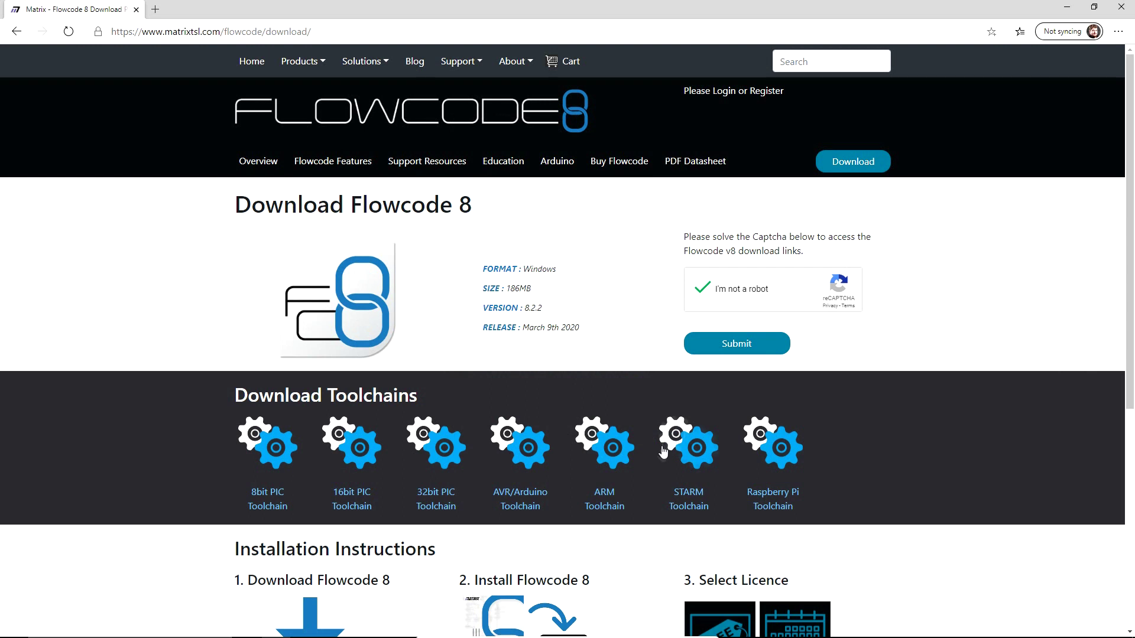
{"action": "left_click", "coordinate": [743, 349]}
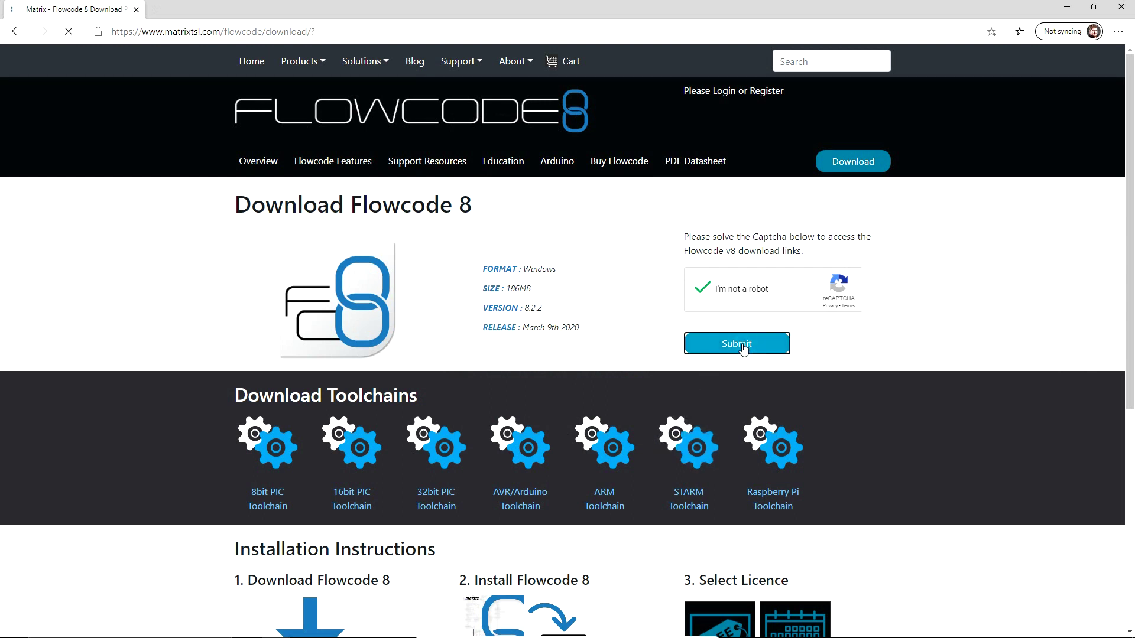
Download the Flowcode 8 installer, the 8.2 patch, the hotfix, and the 8bit and 16bit PIC toolchains
{"action": "left_click", "coordinate": [748, 268]}
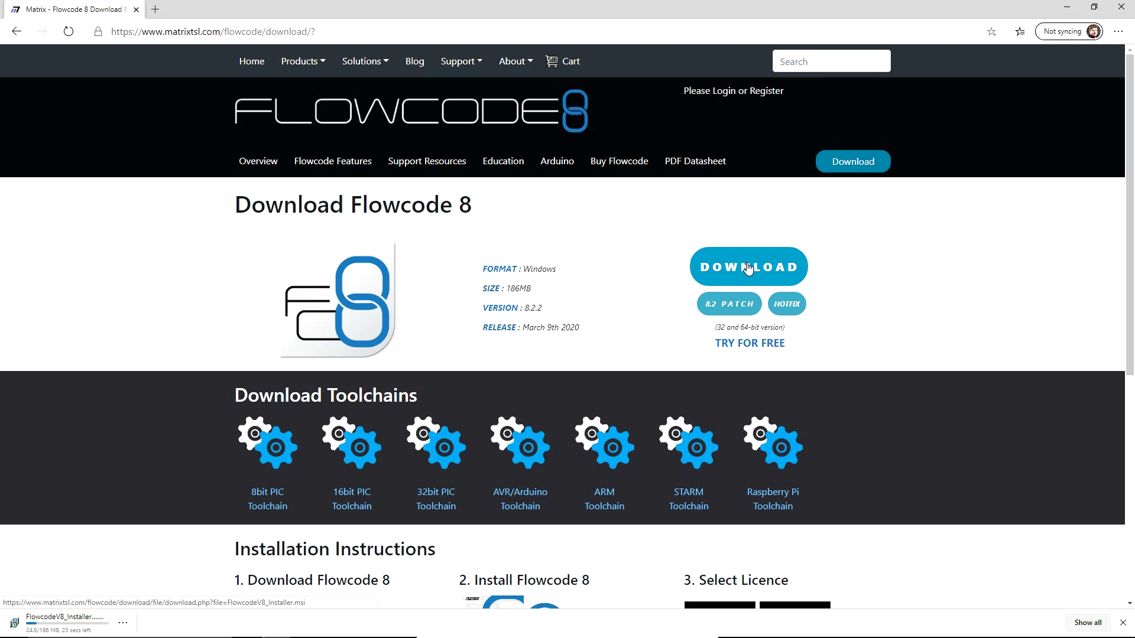
{"action": "left_click", "coordinate": [731, 307]}
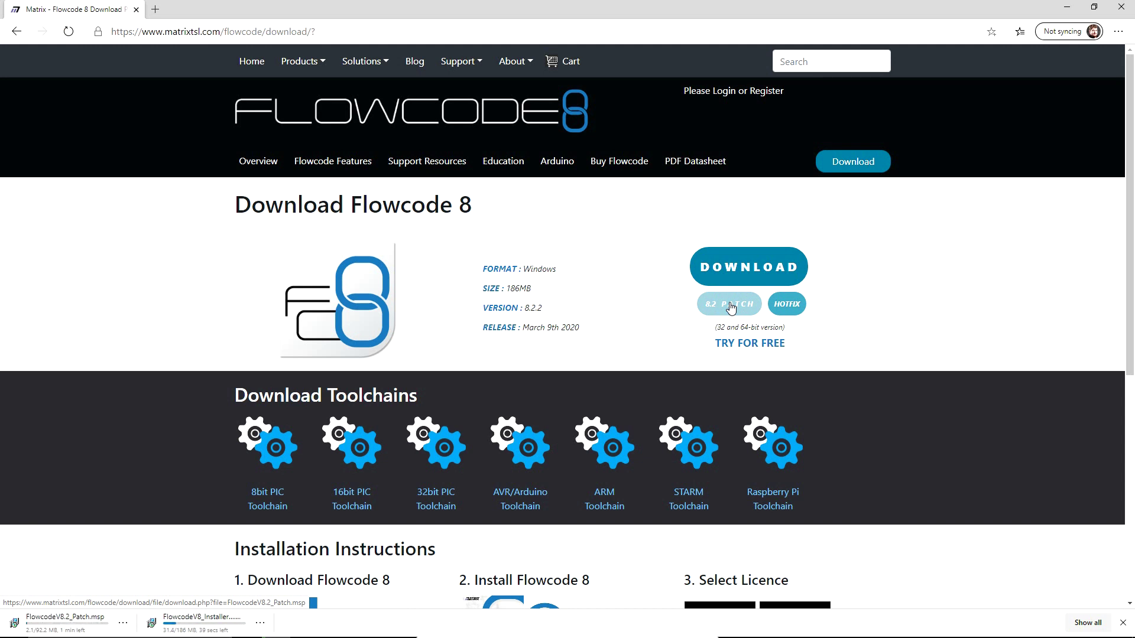
{"action": "left_click", "coordinate": [790, 307]}
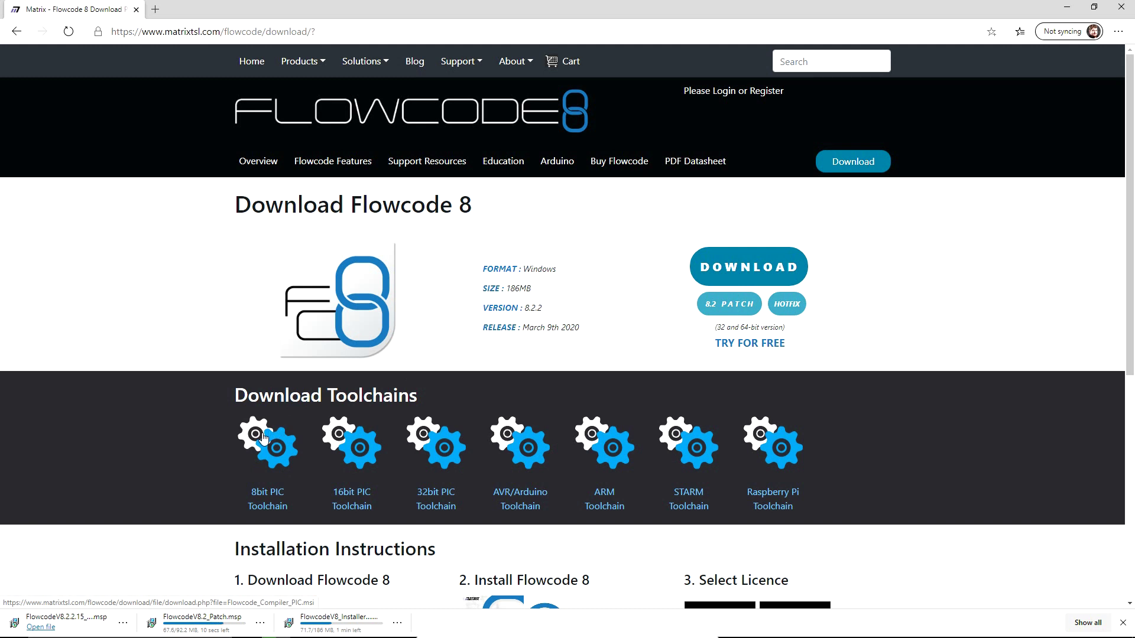
{"action": "left_click", "coordinate": [264, 438]}
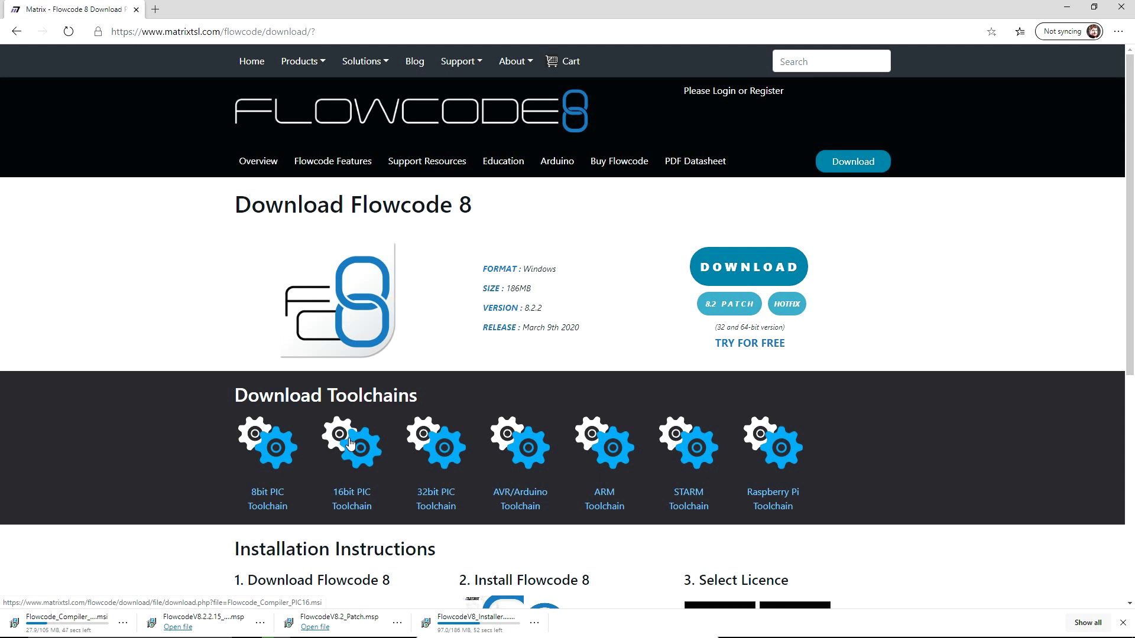
{"action": "left_click", "coordinate": [350, 443]}
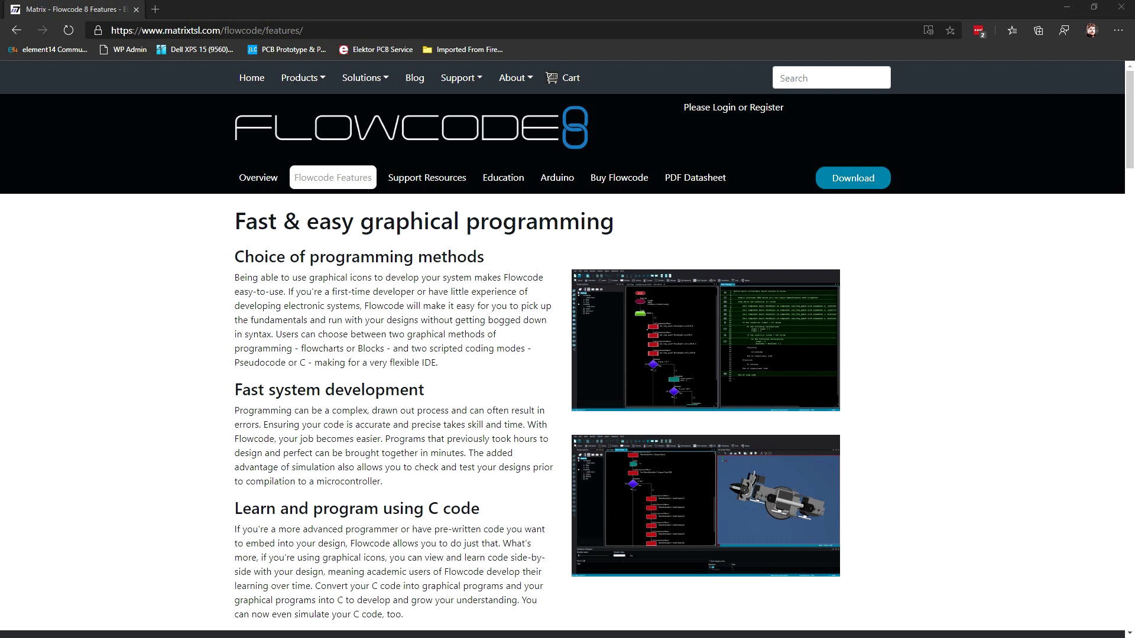
Start a new Flowcode licence purchase, review the Standard, Professional and Academic descriptions, and proceed with the Standard licence
{"action": "left_click", "coordinate": [612, 176]}
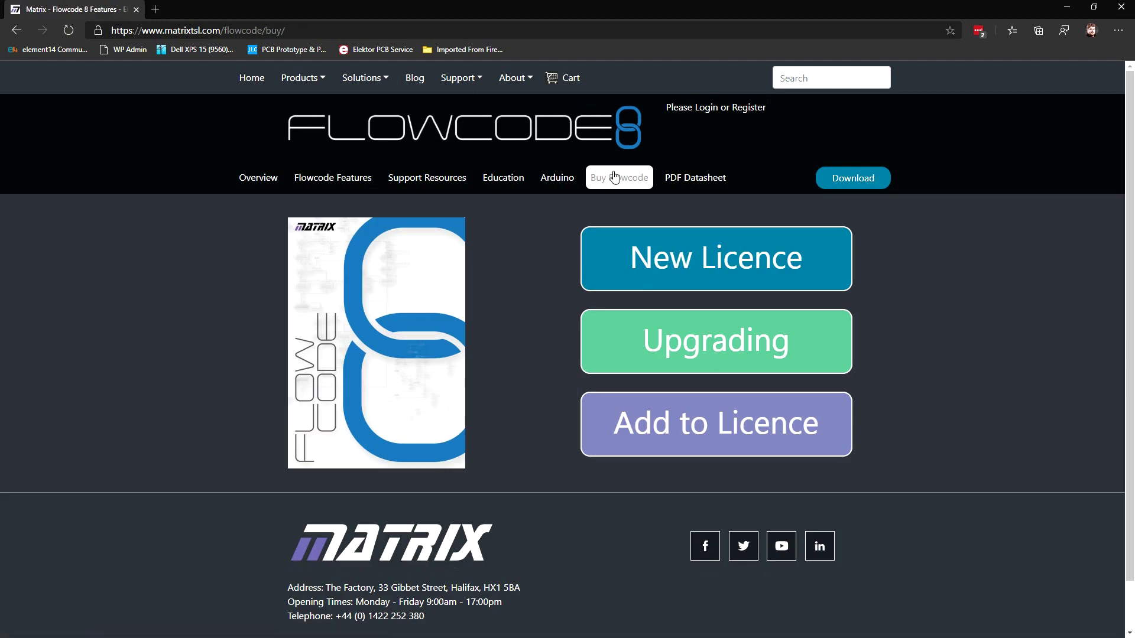
{"action": "left_click", "coordinate": [774, 280]}
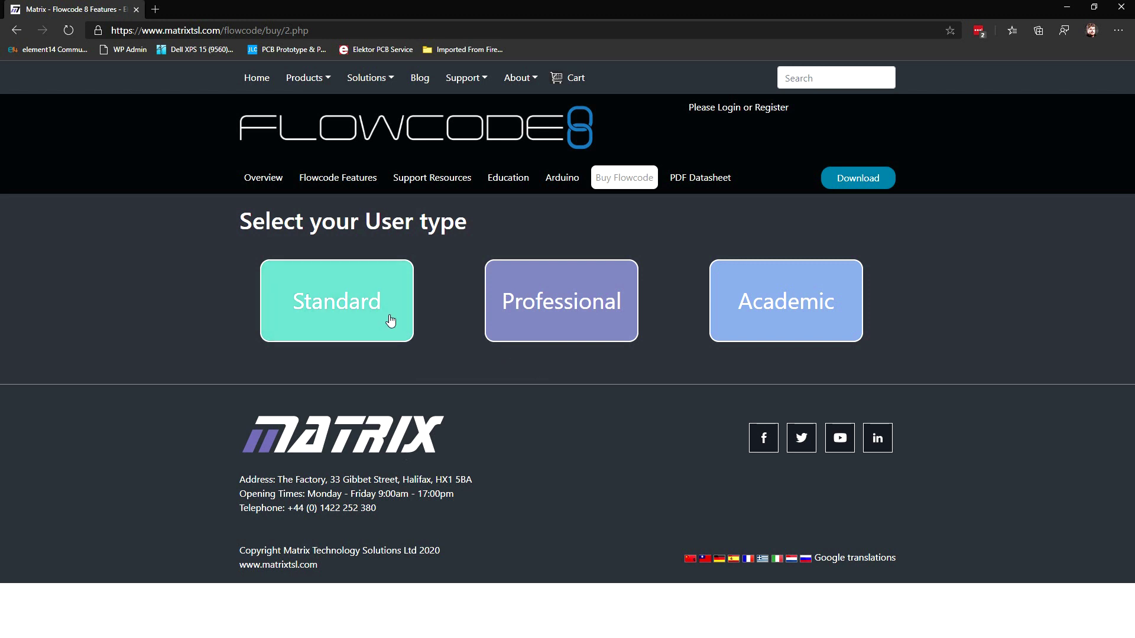
{"action": "left_click", "coordinate": [364, 306]}
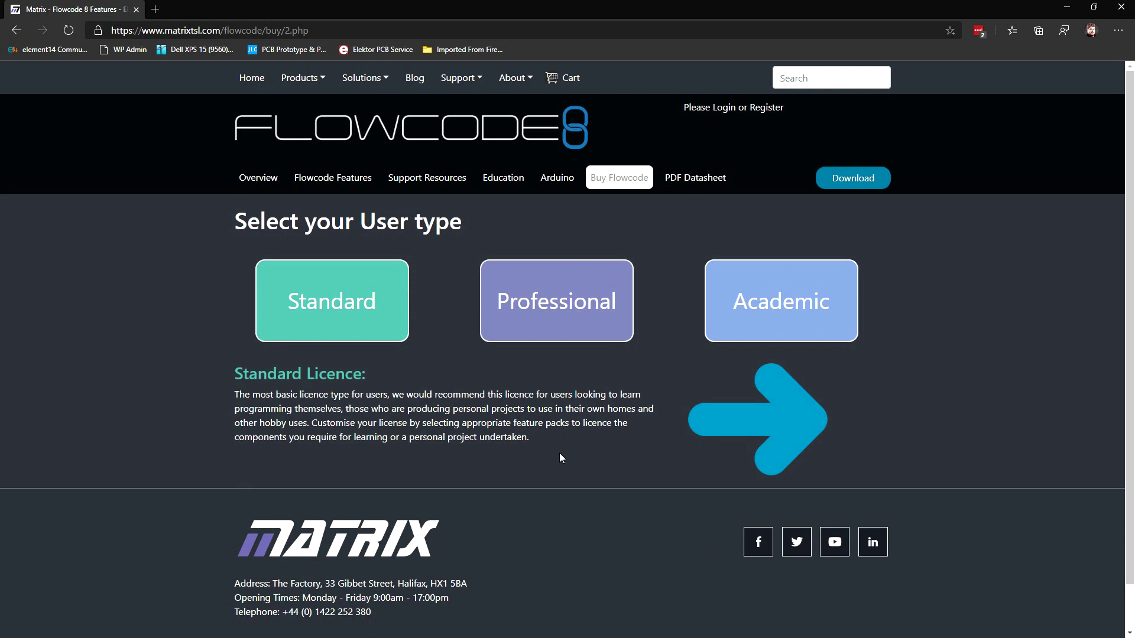
{"action": "left_click", "coordinate": [560, 306]}
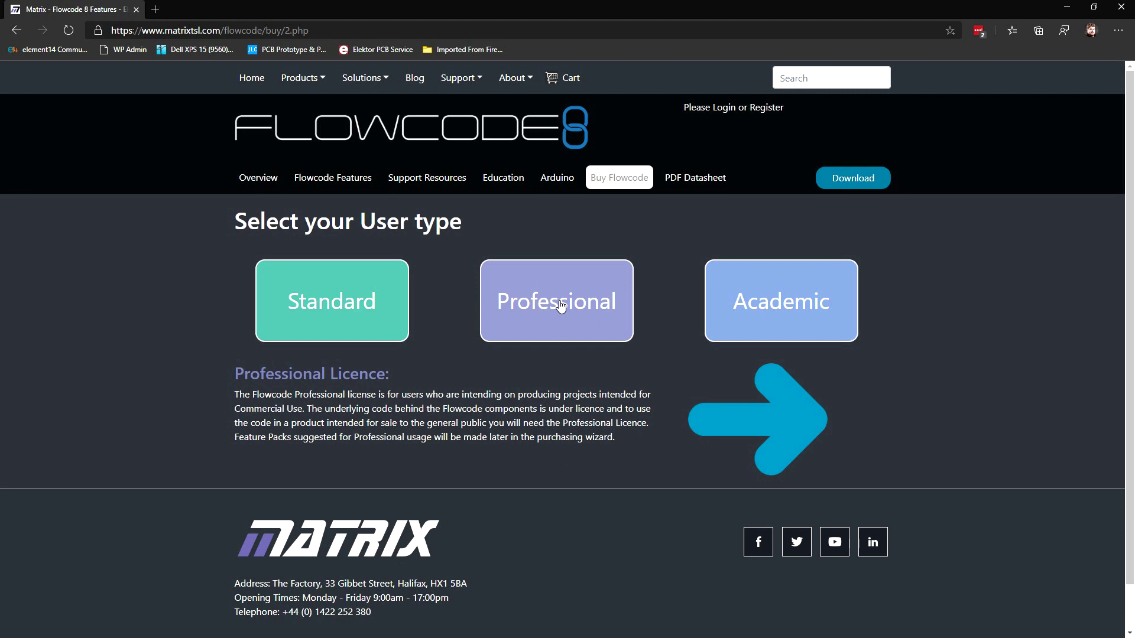
{"action": "left_click", "coordinate": [798, 301]}
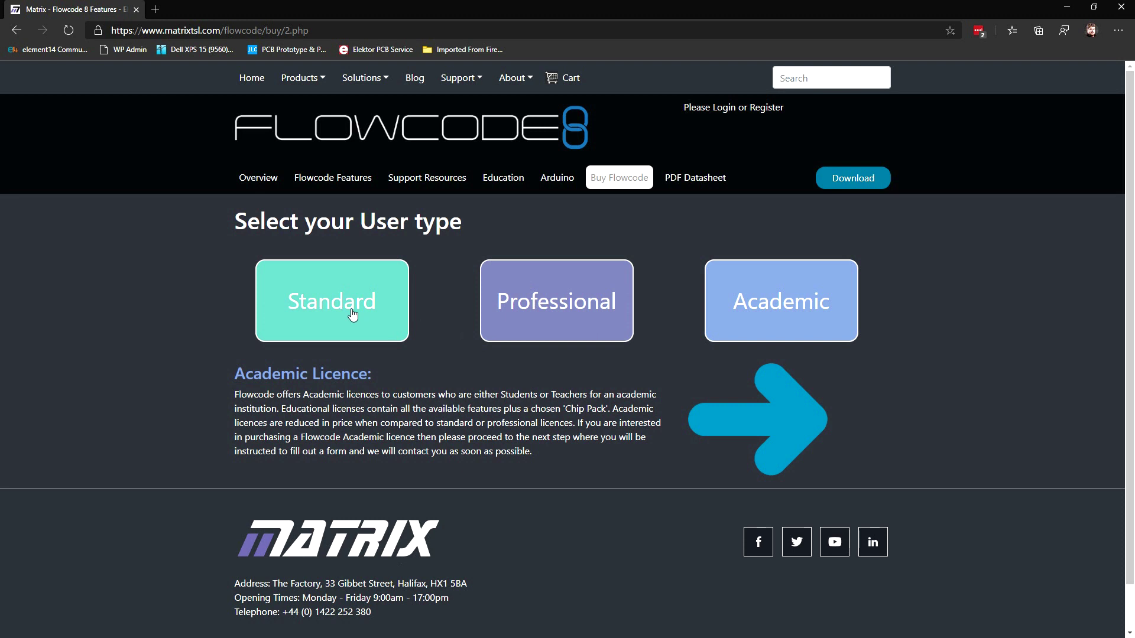
{"action": "left_click", "coordinate": [312, 305]}
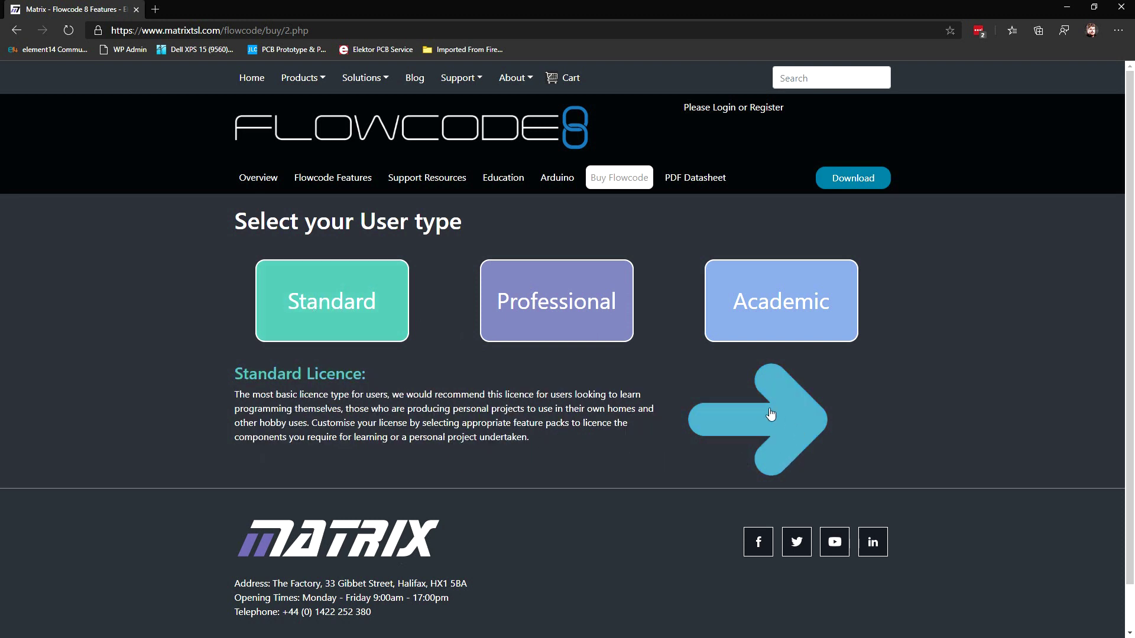
{"action": "left_click", "coordinate": [787, 421]}
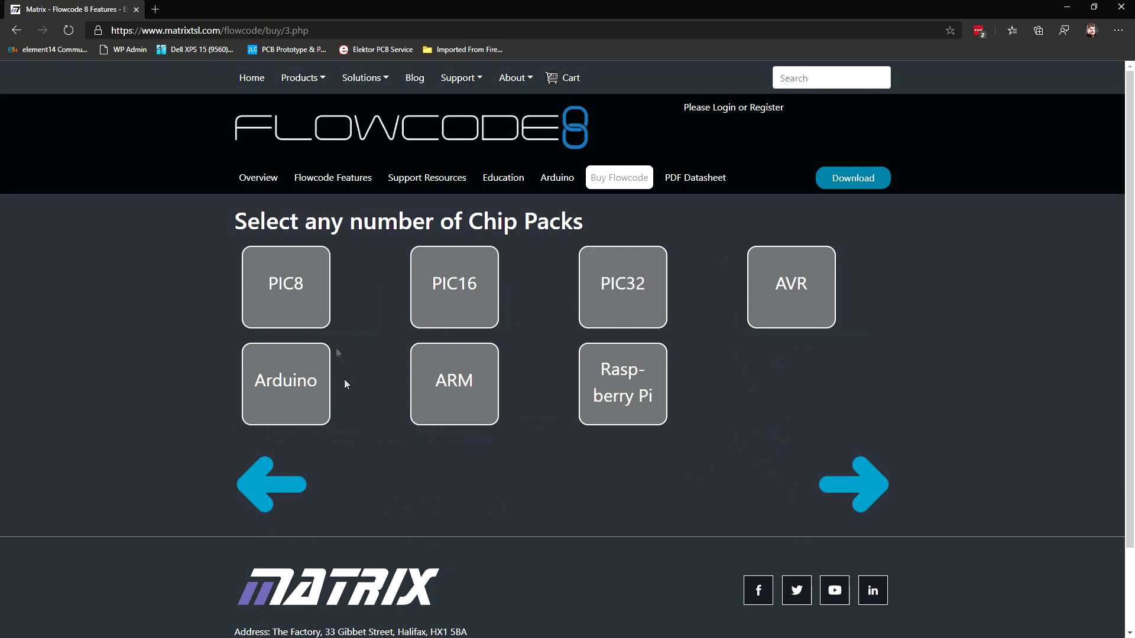
Select the PIC8, Arduino and Raspberry Pi chip packs and continue to the feature packs
{"action": "left_click", "coordinate": [306, 292]}
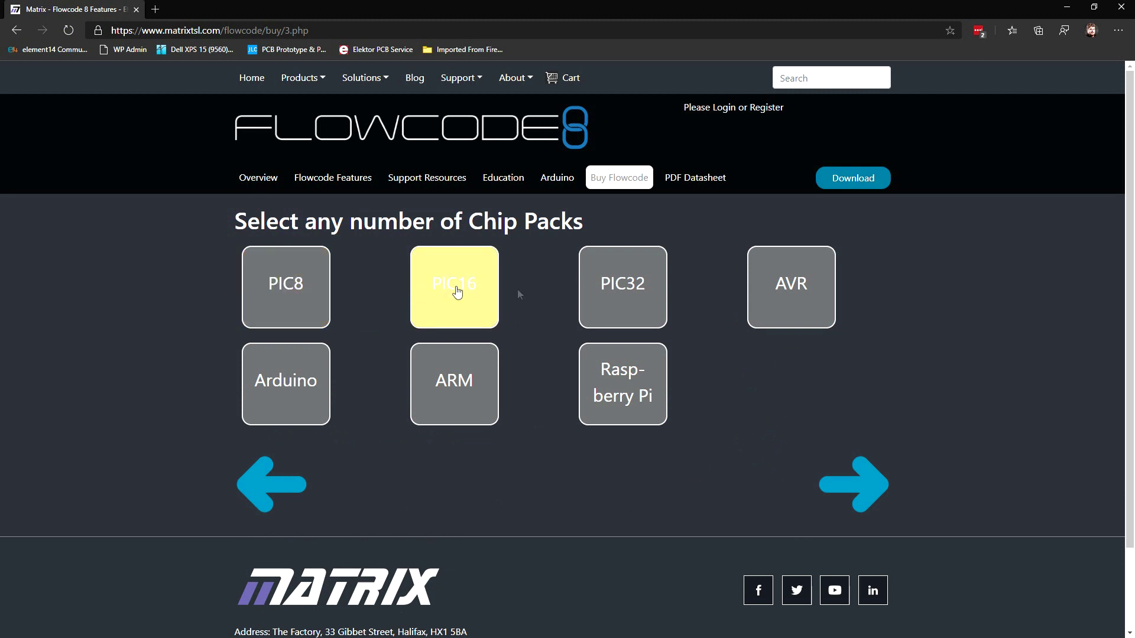
{"action": "left_click", "coordinate": [301, 297]}
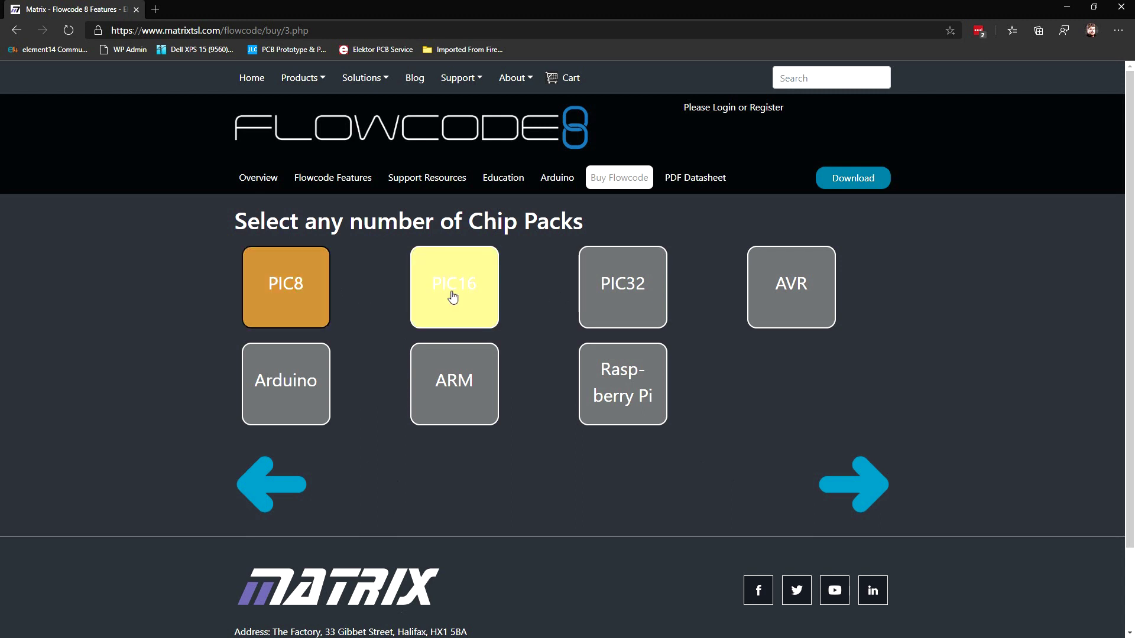
{"action": "left_click", "coordinate": [788, 307]}
{"action": "left_click", "coordinate": [793, 290]}
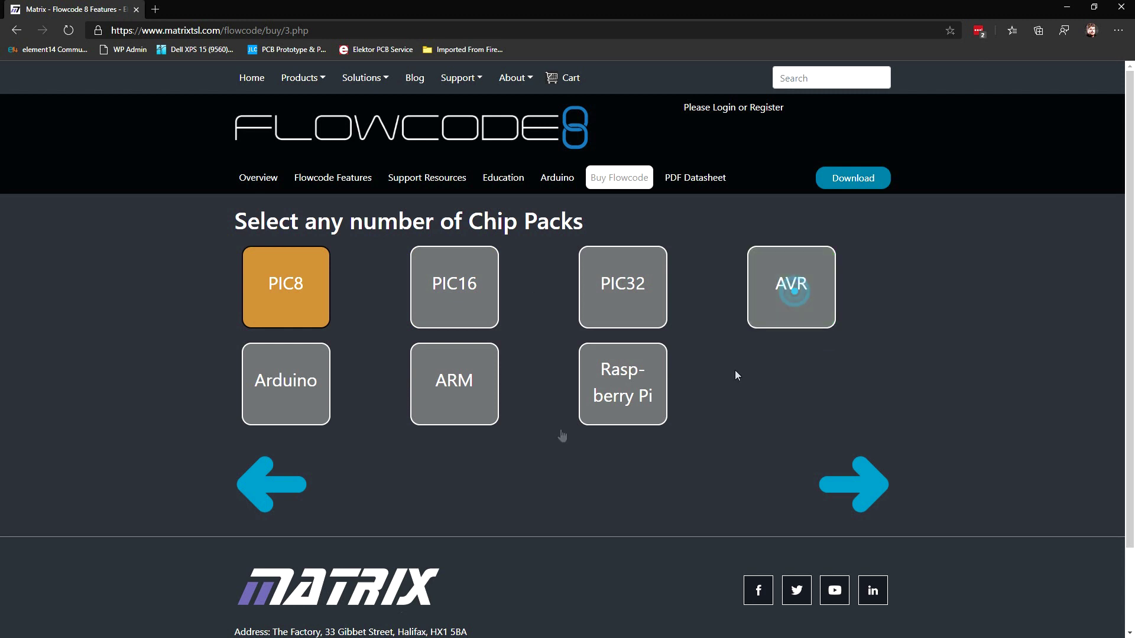
{"action": "left_click", "coordinate": [252, 402]}
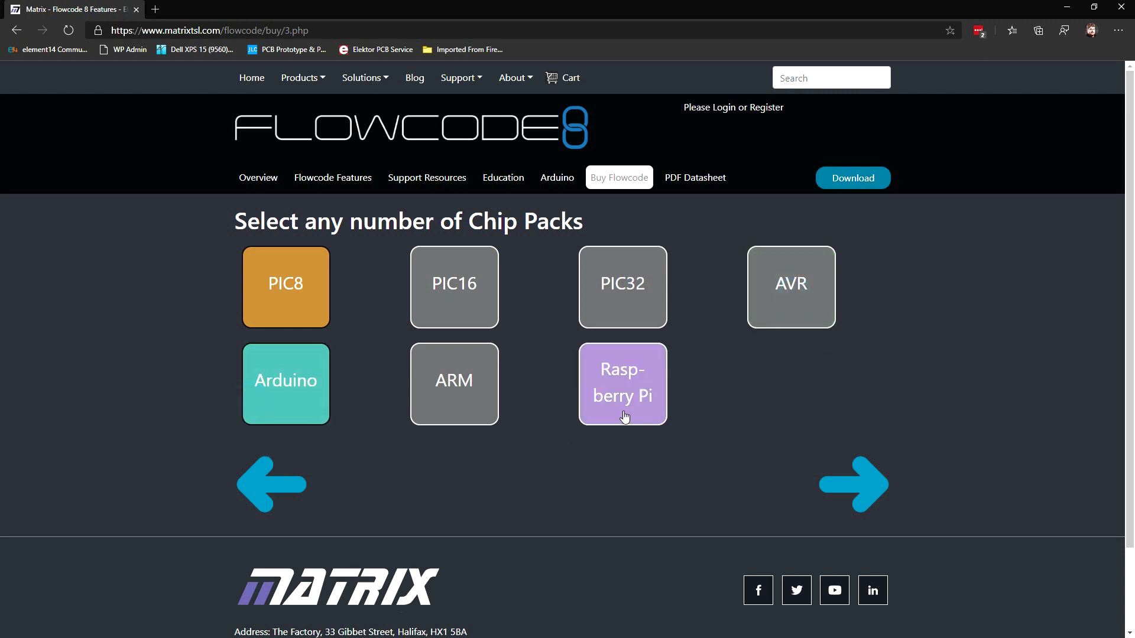
{"action": "left_click", "coordinate": [623, 414]}
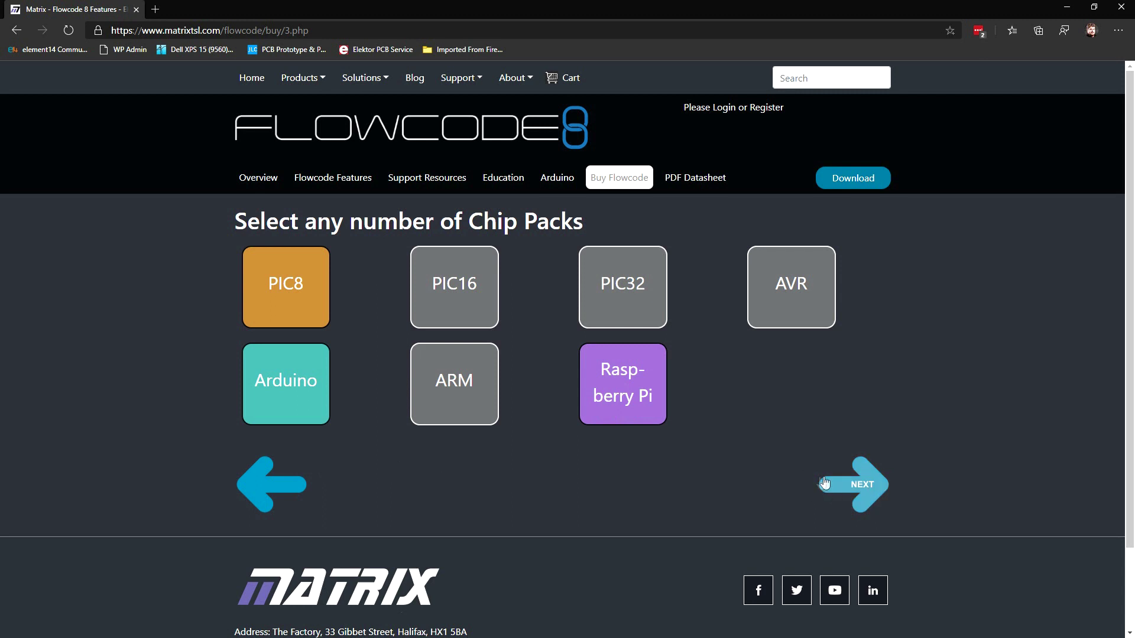
{"action": "left_click", "coordinate": [864, 485]}
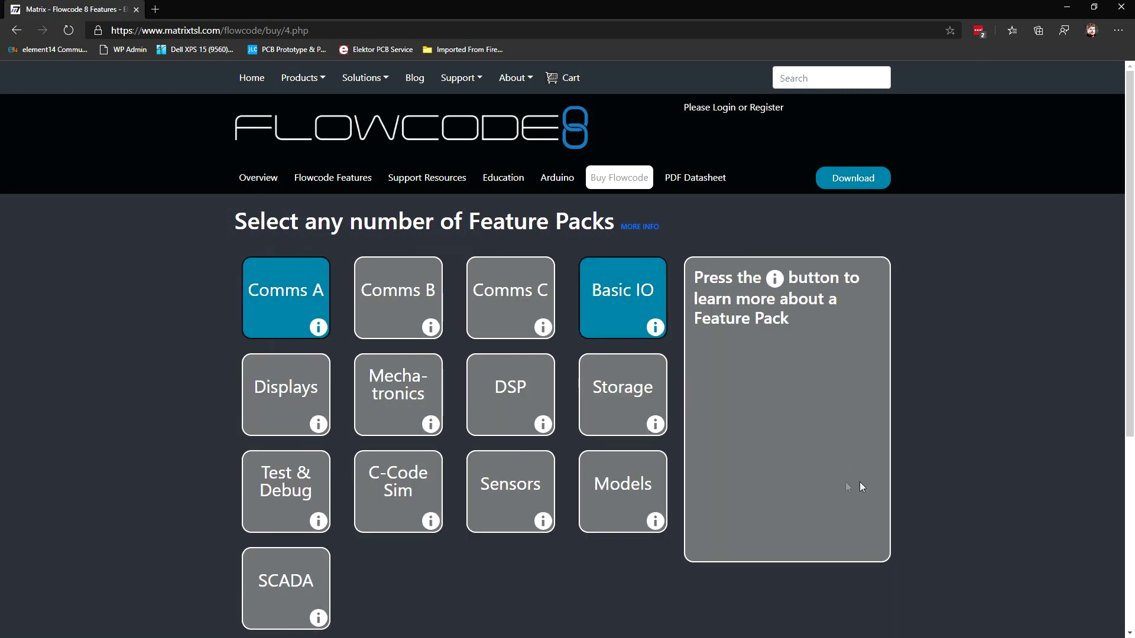
Review the contents of the Comms A and Comms C feature packs and add Comms C to the selection
{"action": "scroll", "coordinate": [183, 364], "scroll_direction": "down", "scroll_amount": 1}
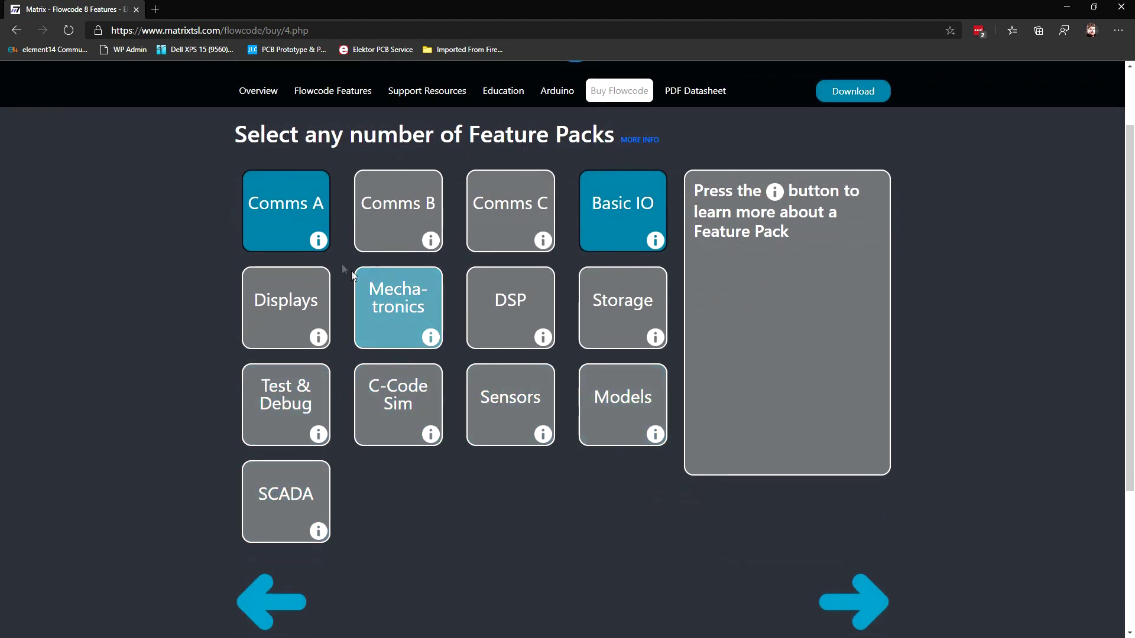
{"action": "left_click", "coordinate": [320, 248]}
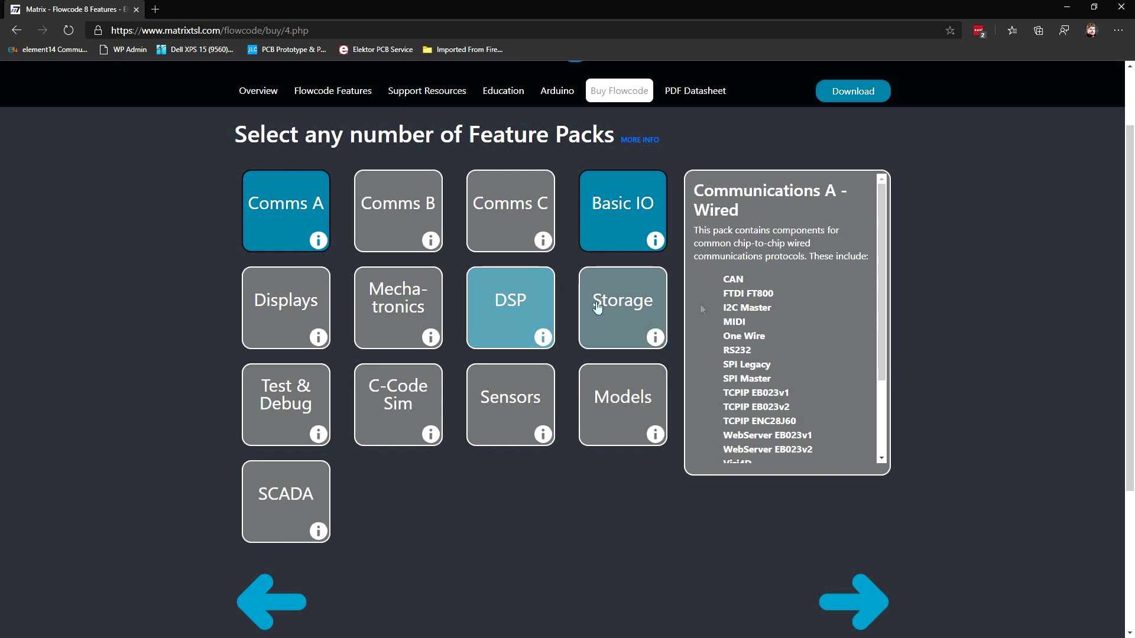
{"action": "left_click_drag", "start_coordinate": [885, 268], "coordinate": [879, 300]}
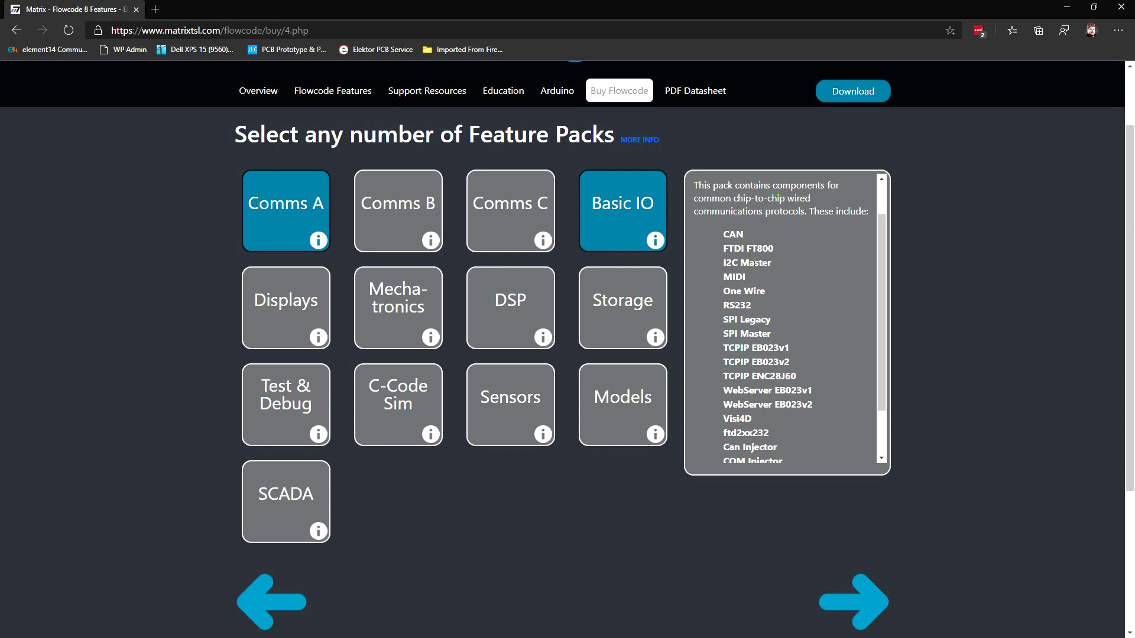
{"action": "left_click", "coordinate": [543, 240]}
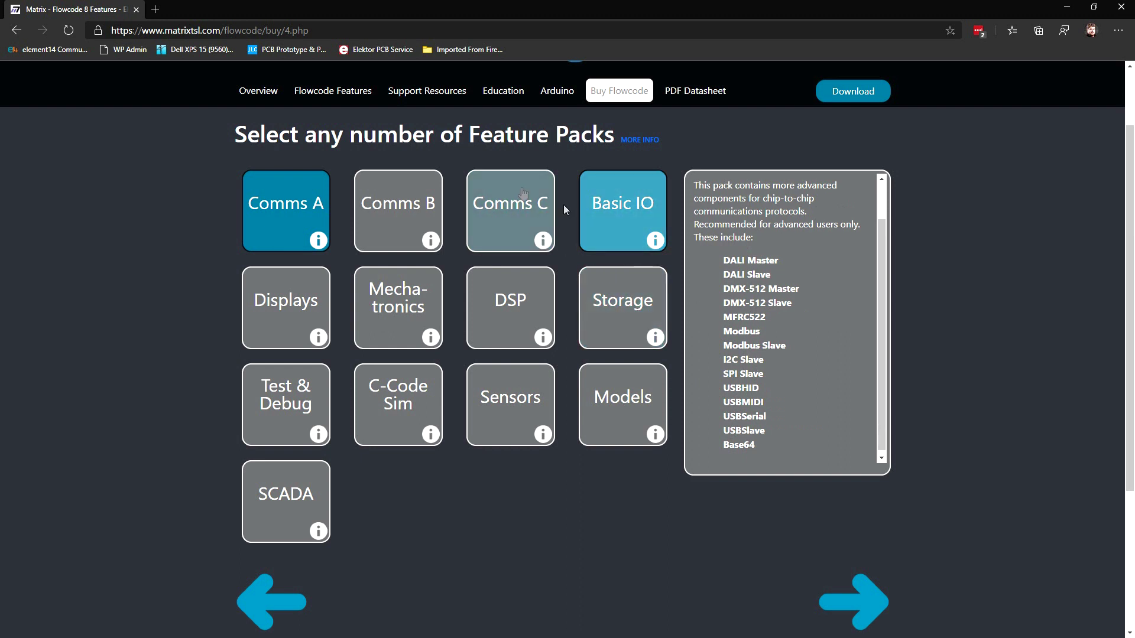
{"action": "left_click", "coordinate": [506, 188]}
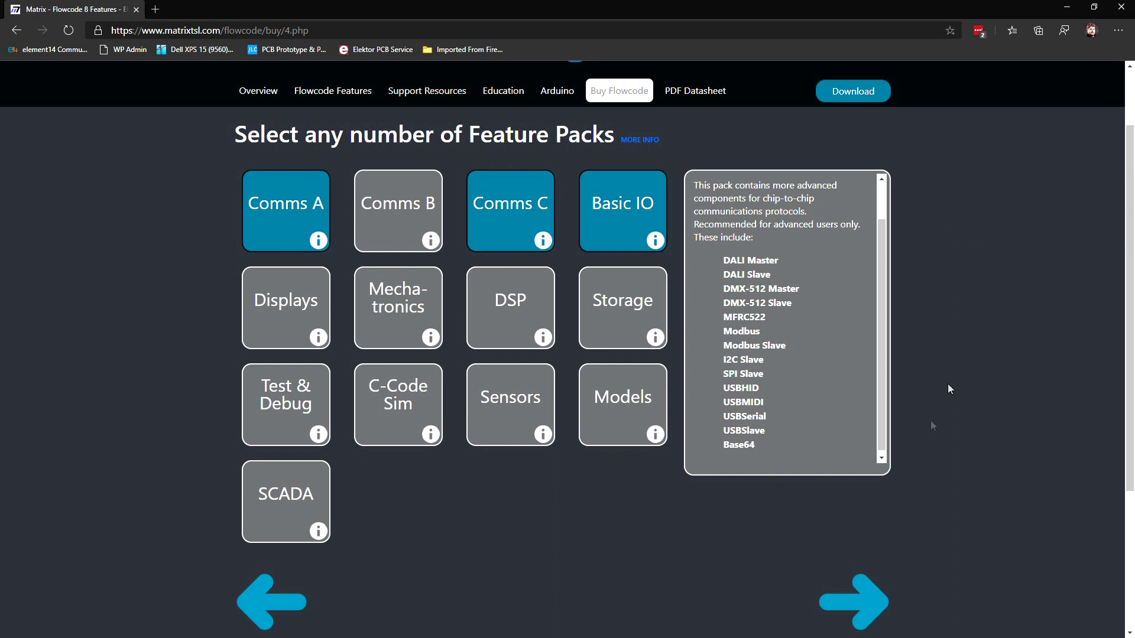
{"action": "scroll", "coordinate": [518, 528], "scroll_direction": "down", "scroll_amount": 2}
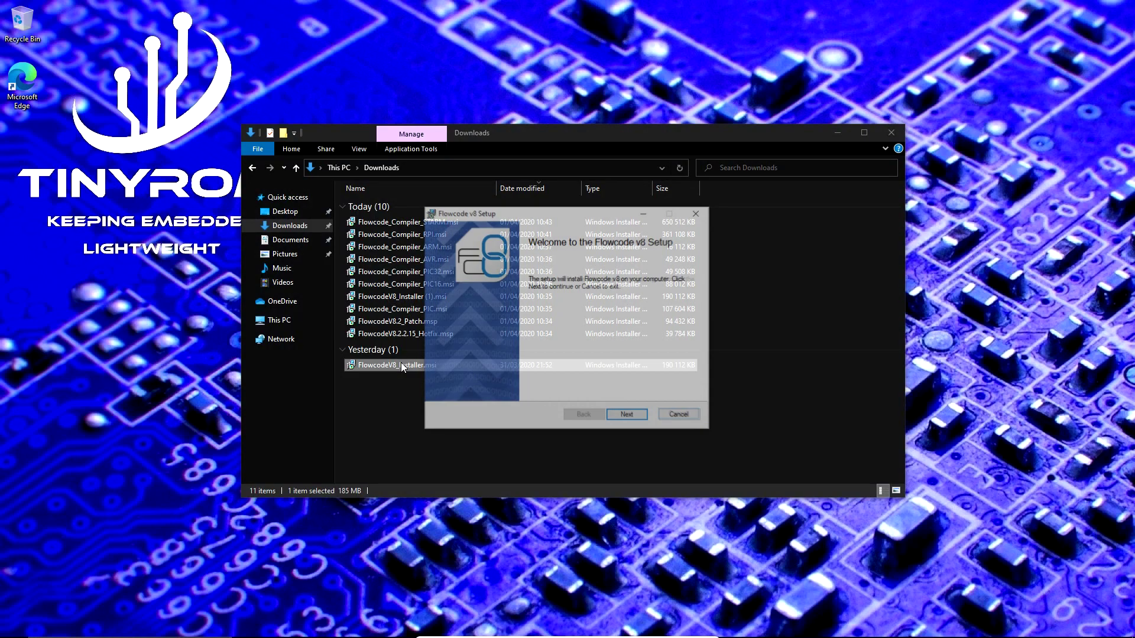
Accept the license agreement in the Flowcode v8 Setup wizard and proceed to the page that is ready to install
{"action": "left_click", "coordinate": [619, 421]}
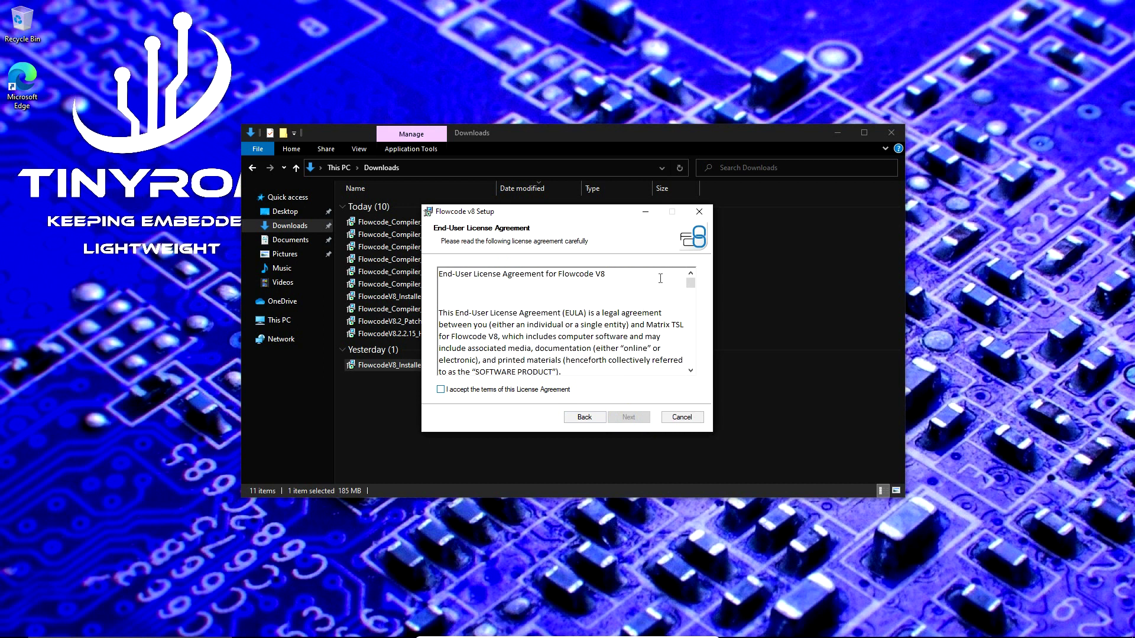
{"action": "left_click_drag", "start_coordinate": [691, 283], "coordinate": [689, 363]}
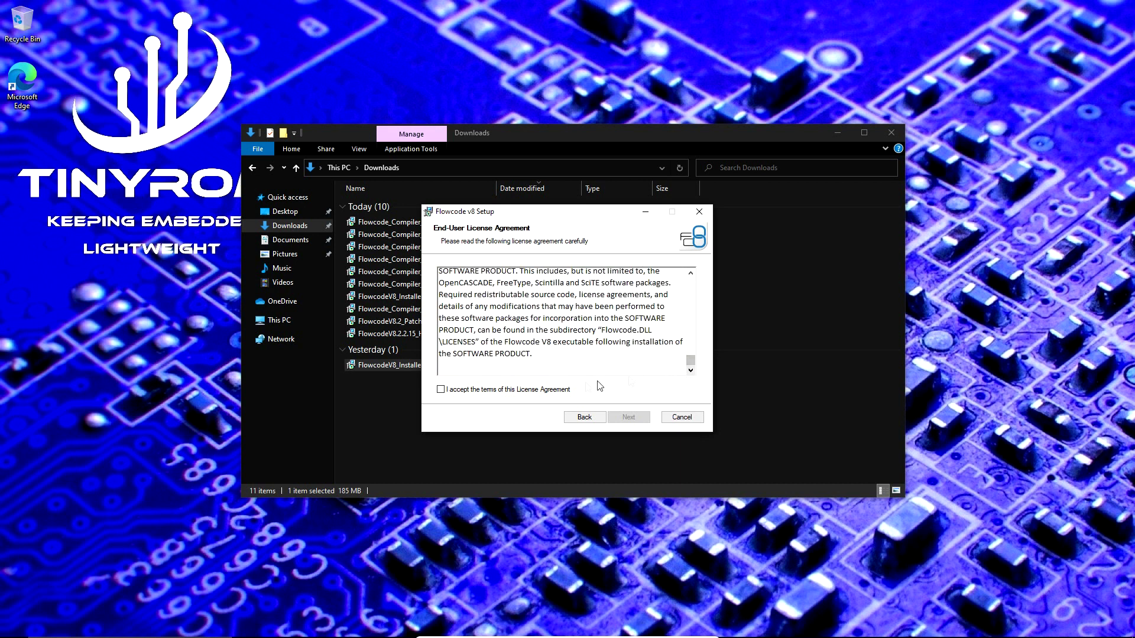
{"action": "left_click", "coordinate": [512, 390]}
{"action": "left_click", "coordinate": [628, 418]}
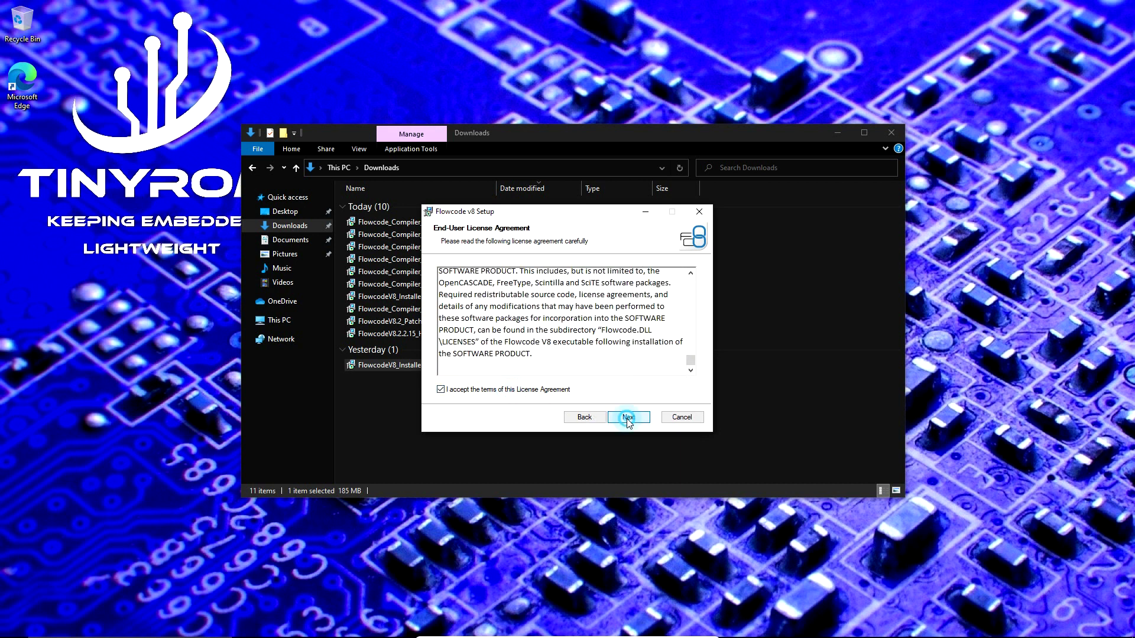
{"action": "left_click", "coordinate": [628, 418]}
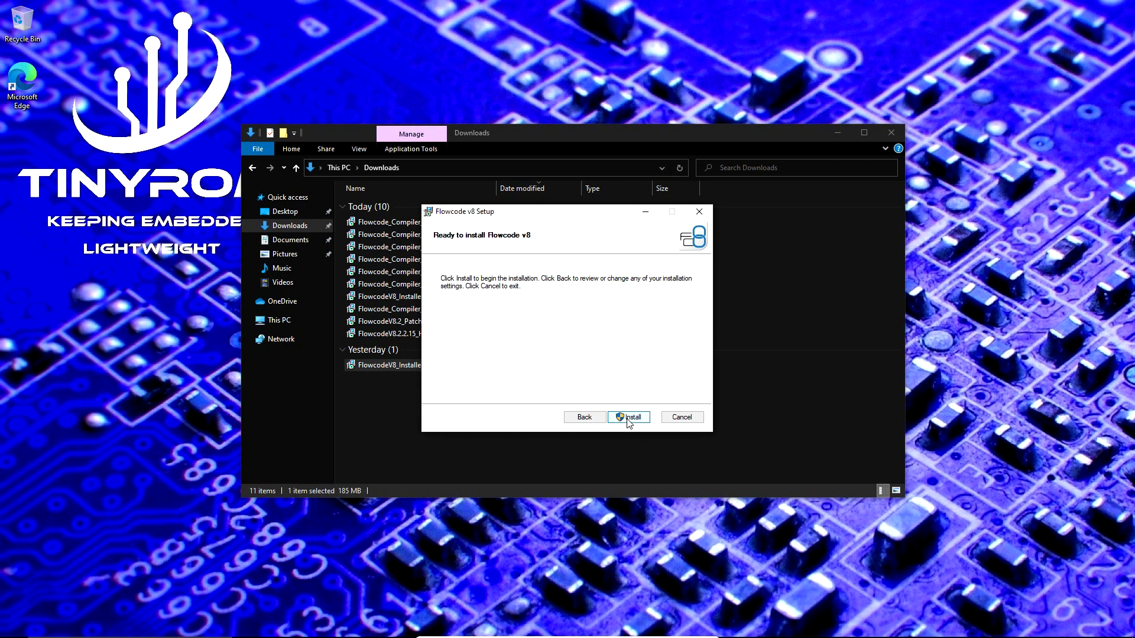
Run the Flowcode v8 installation, finish the setup wizard and launch Flowcode V8
{"action": "left_click", "coordinate": [628, 418]}
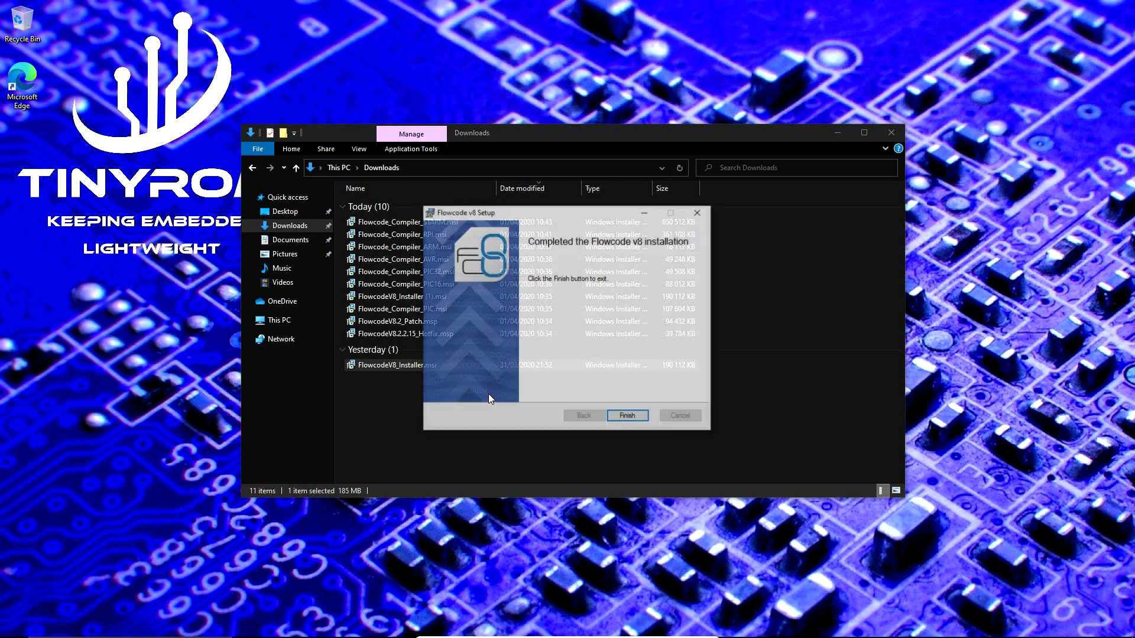
{"action": "left_click", "coordinate": [629, 417]}
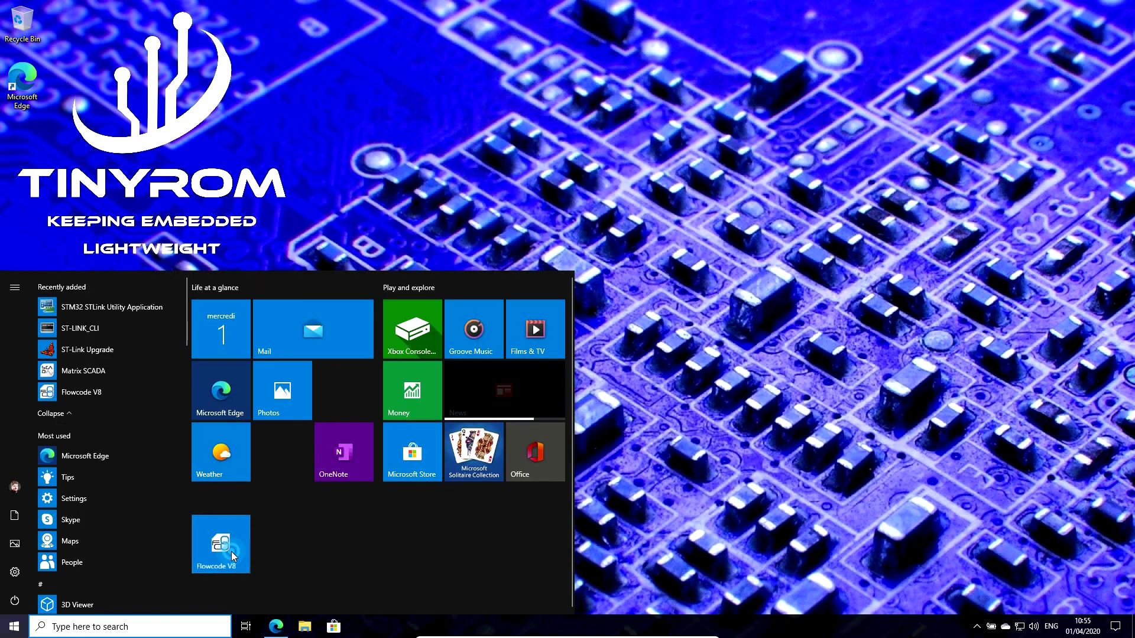
{"action": "left_click", "coordinate": [232, 552]}
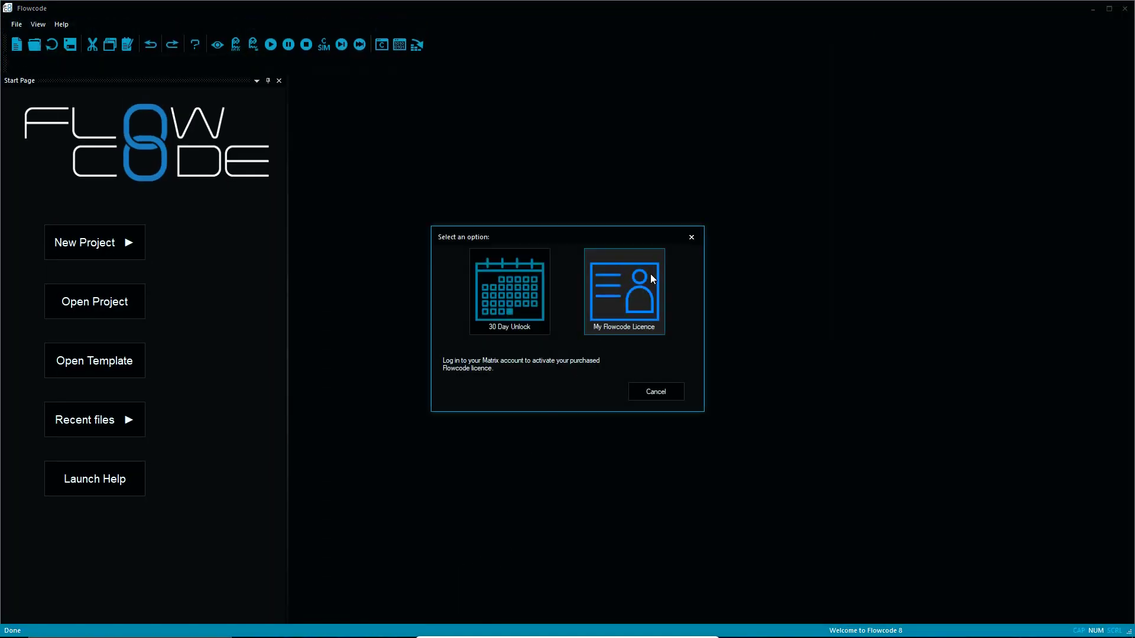
Choose activation with My Flowcode Licence and submit the Matrix account name and account password
{"action": "left_click", "coordinate": [652, 279]}
{"action": "left_click", "coordinate": [505, 346]}
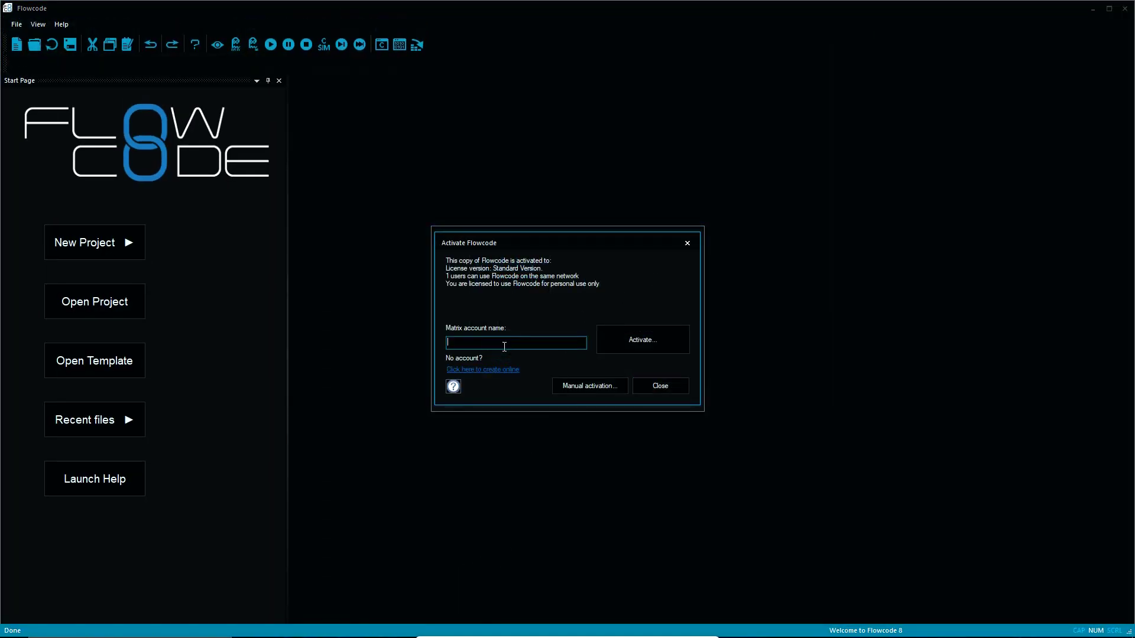
{"action": "type", "text": "tinyrom"}
{"action": "left_click", "coordinate": [684, 338]}
{"action": "type", "text": "*****"}
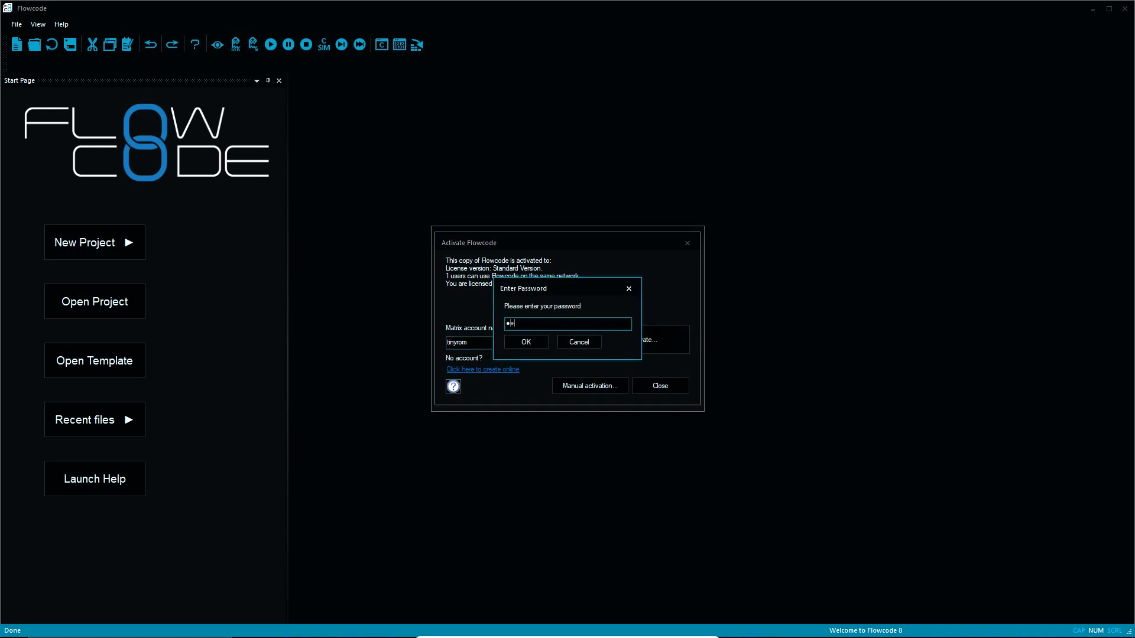
{"action": "type", "text": "***********"}
{"action": "left_click", "coordinate": [525, 342]}
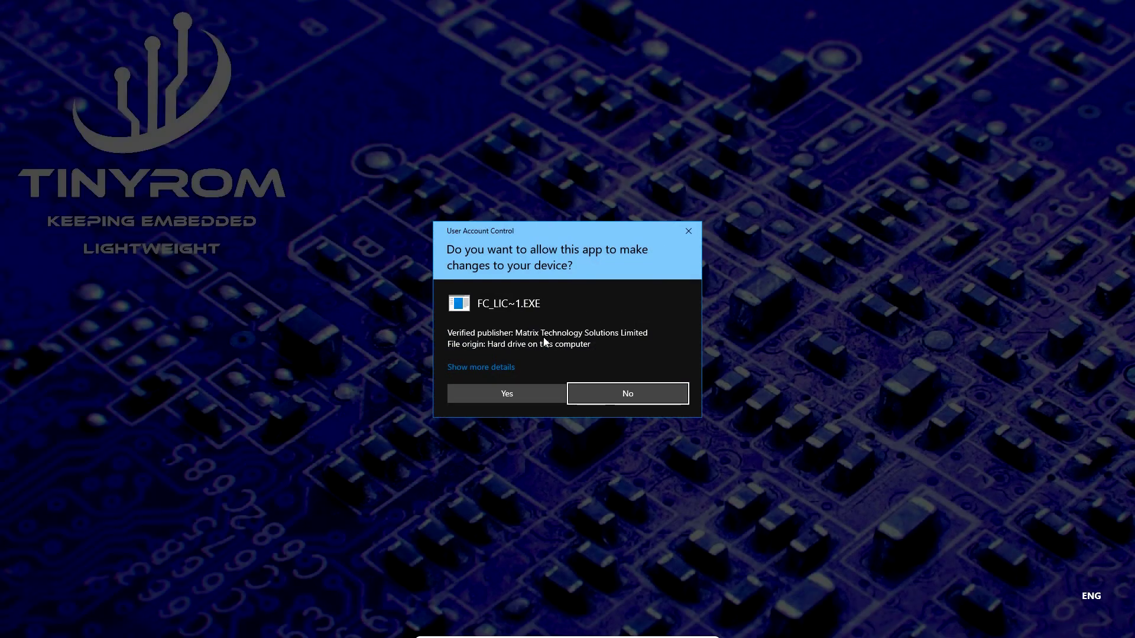
Allow the licence tool FC_LIC~1.EXE to make changes to the device, acknowledge the activation and restart Flowcode
{"action": "left_click", "coordinate": [499, 396]}
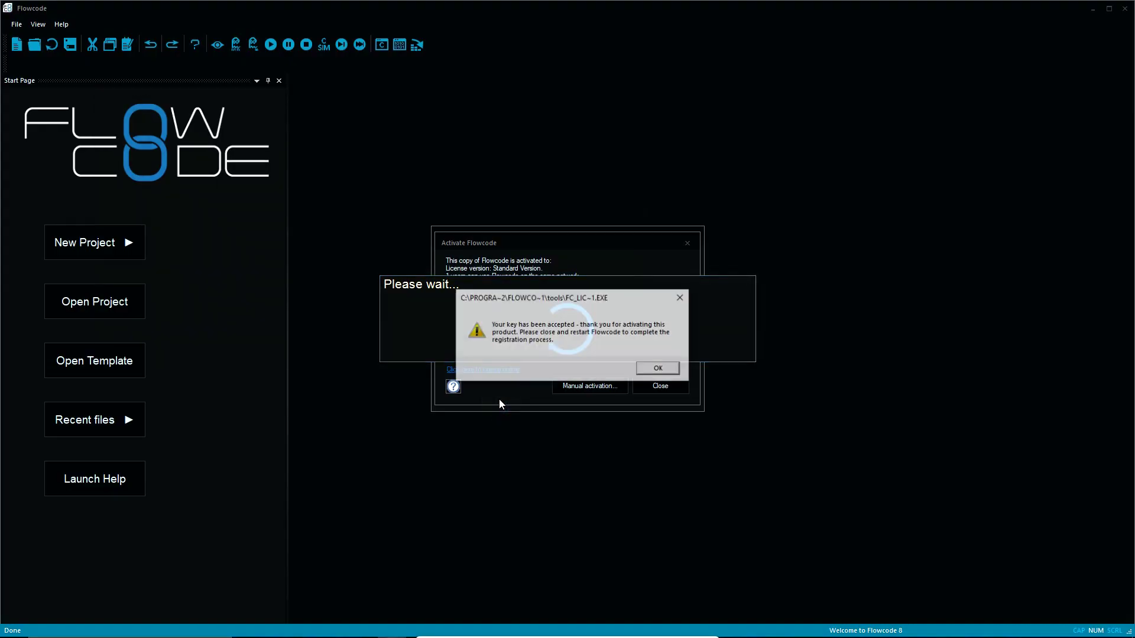
{"action": "left_click", "coordinate": [659, 369]}
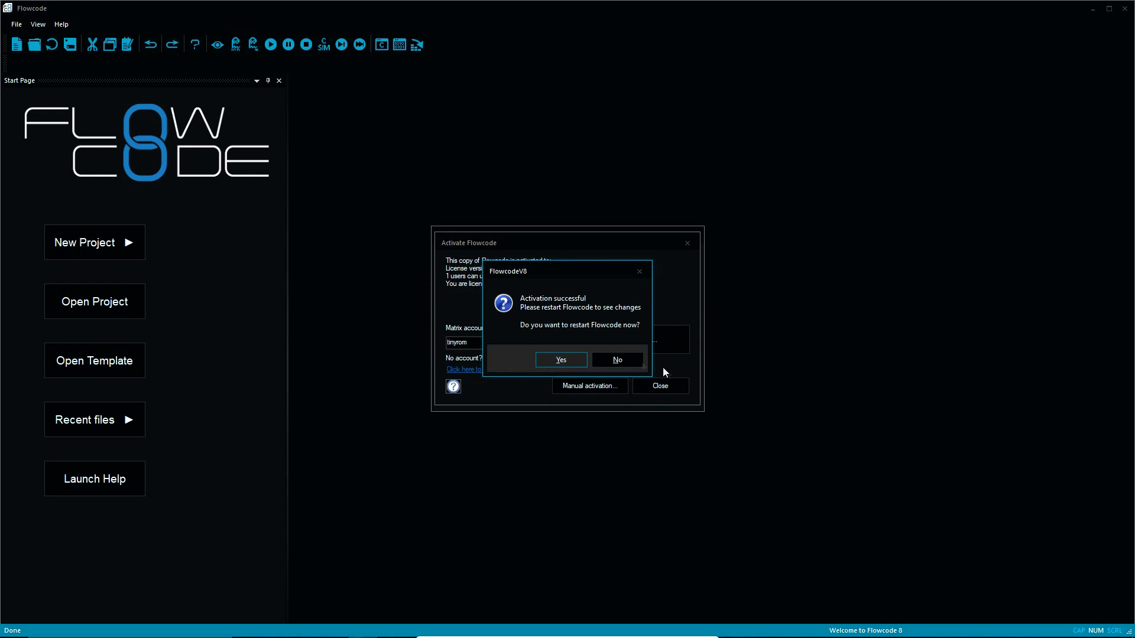
{"action": "left_click", "coordinate": [551, 357]}
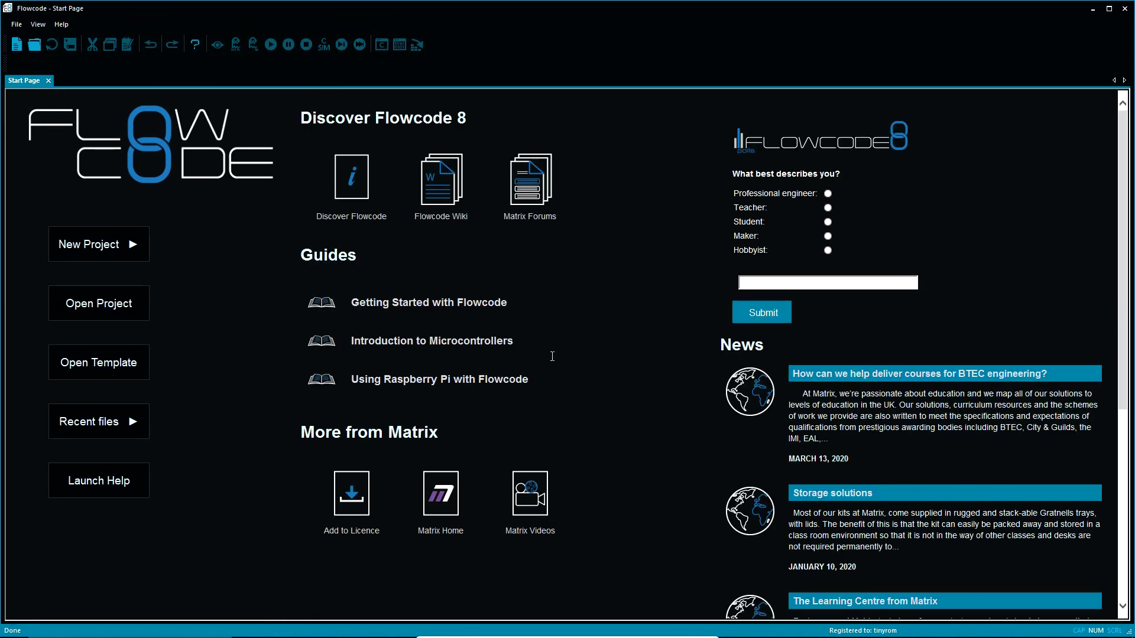
View the licence details with the enabled chip packs and feature packs, and close the window
{"action": "left_click", "coordinate": [64, 26]}
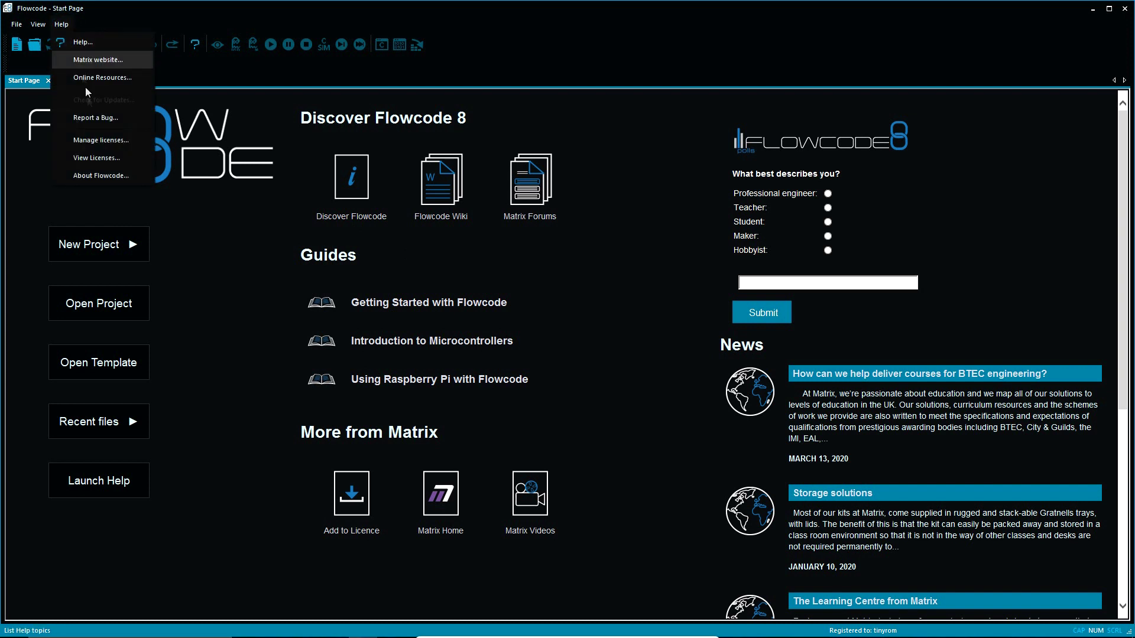
{"action": "left_click", "coordinate": [92, 163]}
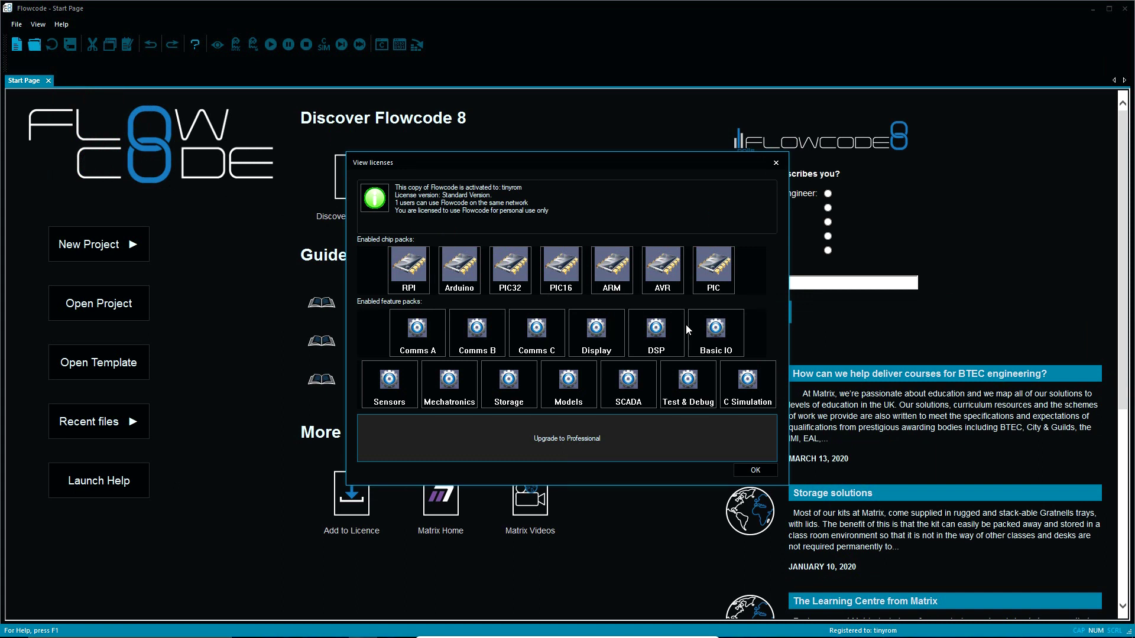
{"action": "left_click", "coordinate": [777, 163]}
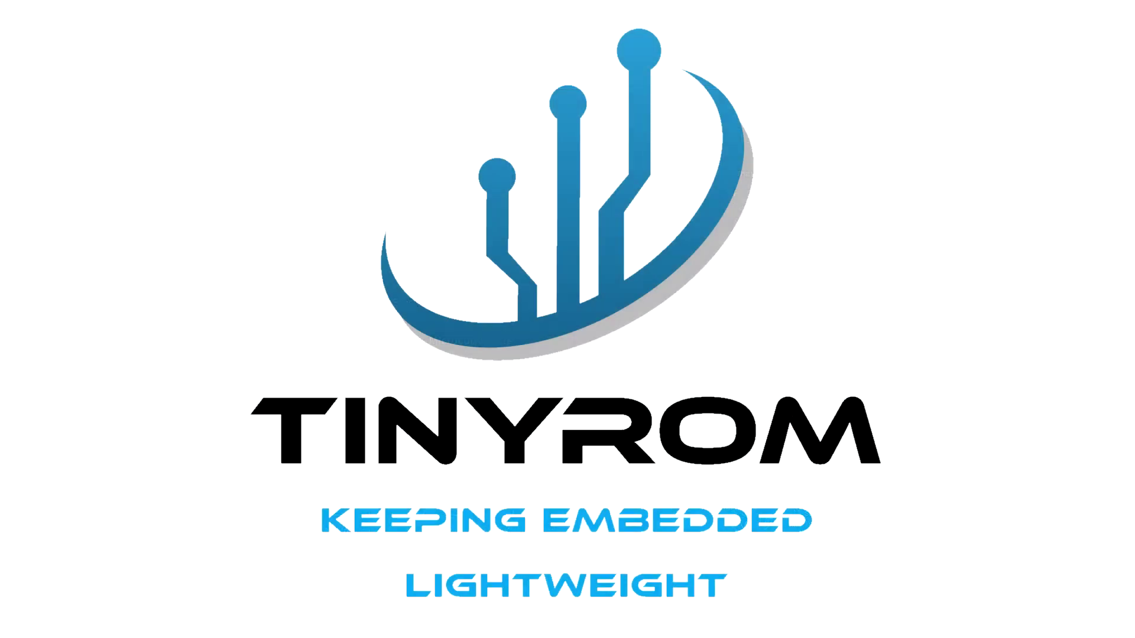